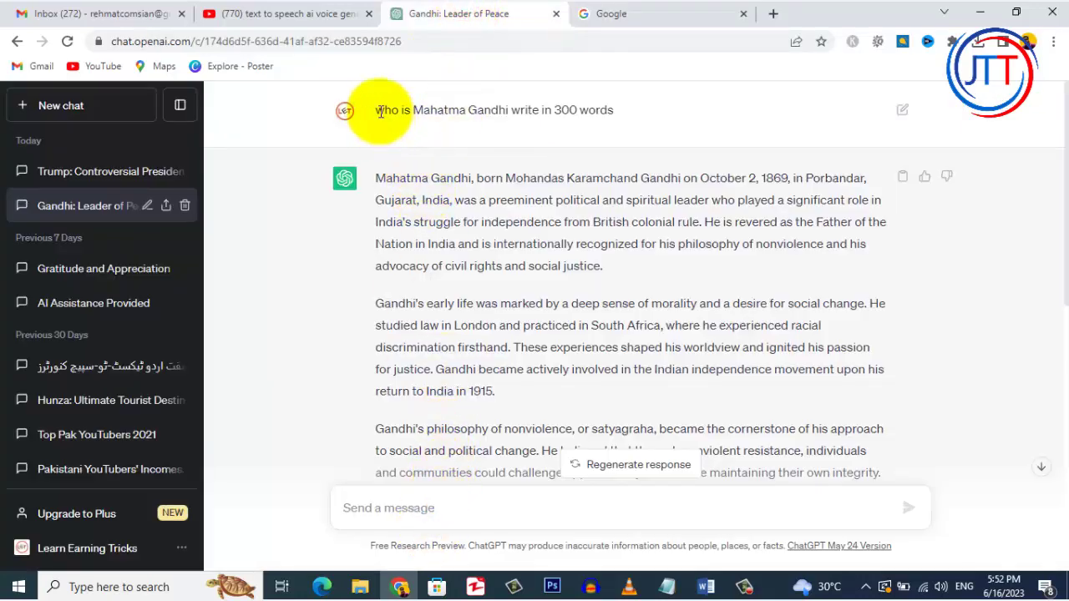
- Select and copy ChatGPT's entire answer about Mahatma Gandhi
{"action": "left_click_drag", "start_coordinate": [378, 112], "coordinate": [603, 111]}
{"action": "left_click", "coordinate": [373, 216]}
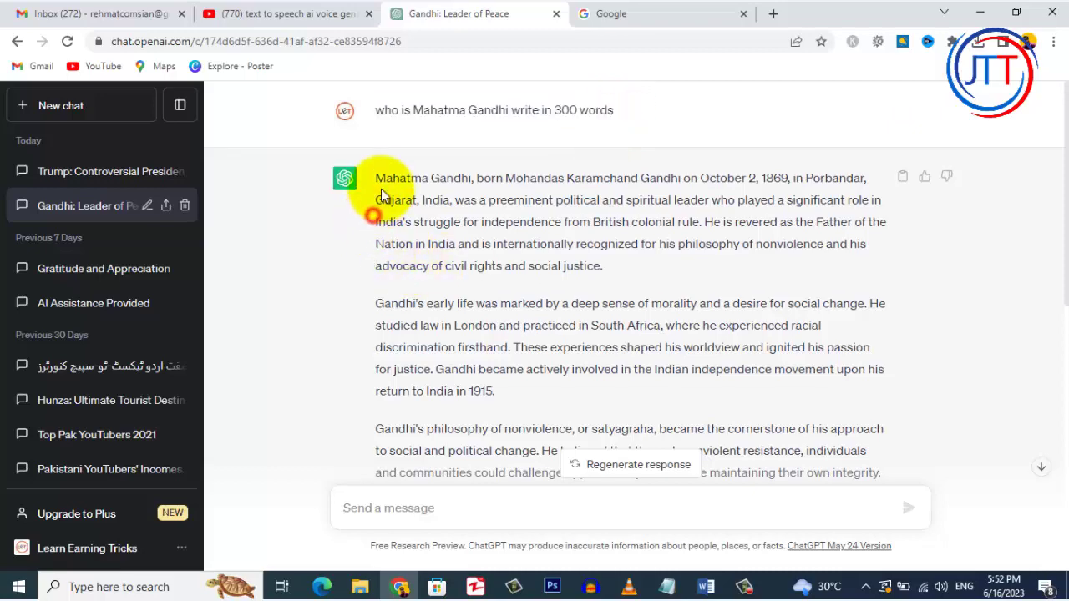
{"action": "left_click_drag", "start_coordinate": [375, 180], "coordinate": [536, 394]}
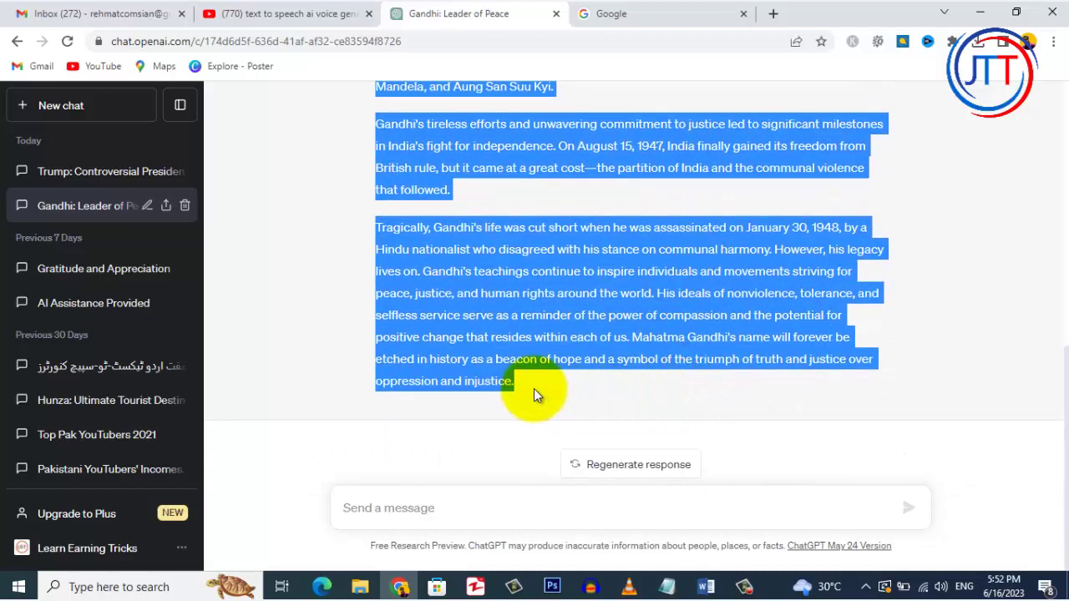
- Search Google for "translate" to bring up the translation tool
{"action": "left_click", "coordinate": [608, 12]}
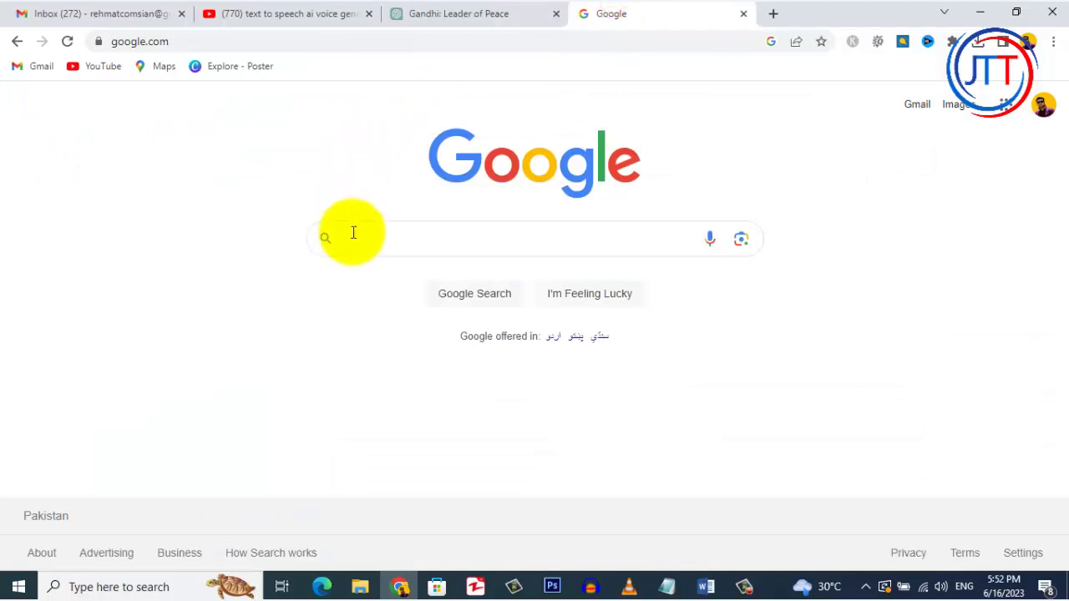
{"action": "type", "text": "tr"}
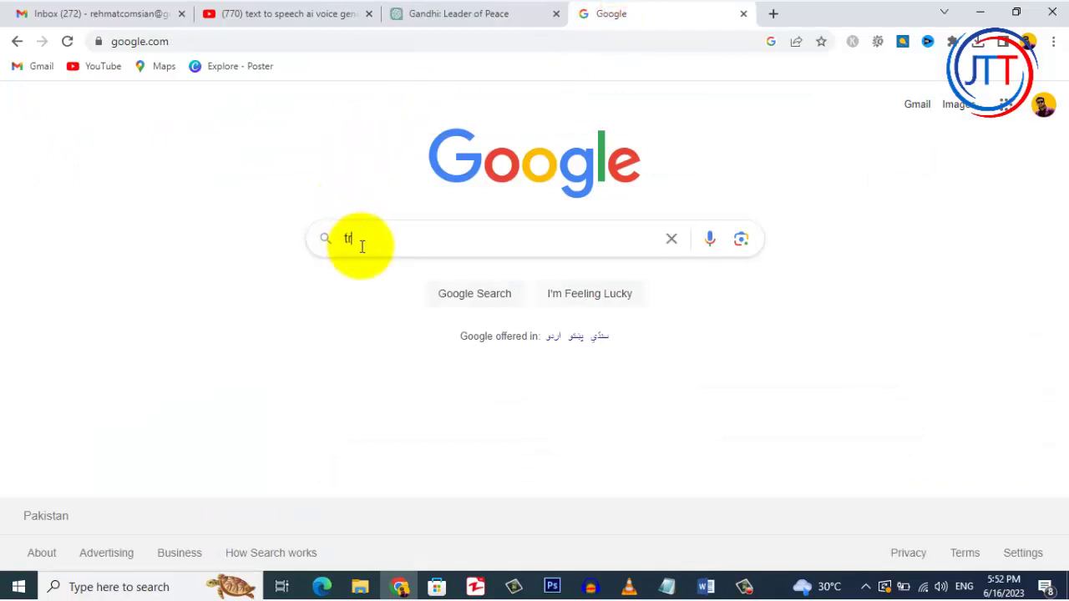
{"action": "type", "text": "ansl"}
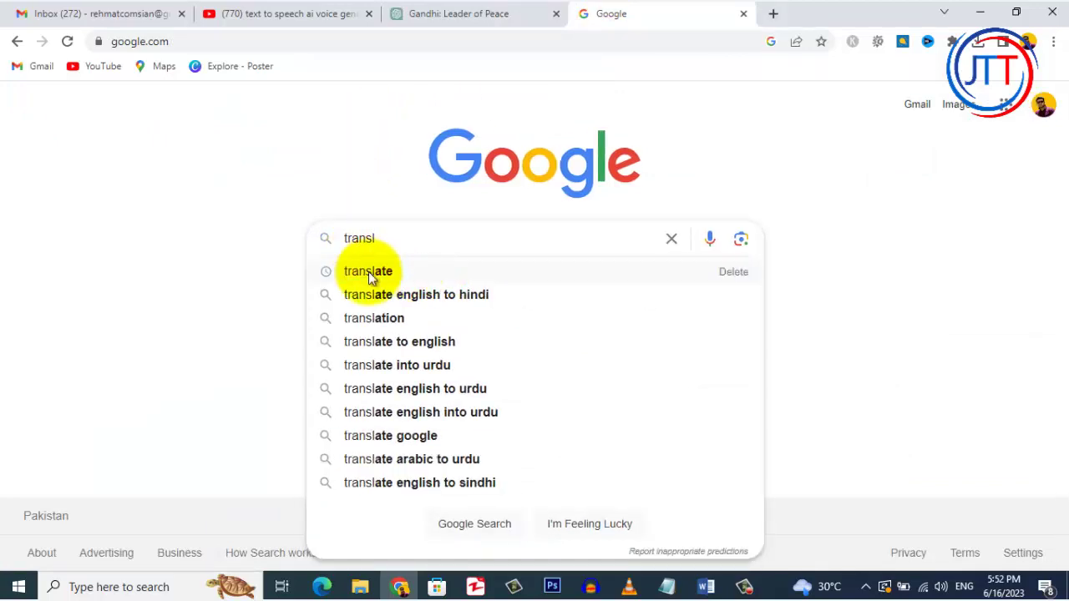
{"action": "left_click", "coordinate": [371, 273]}
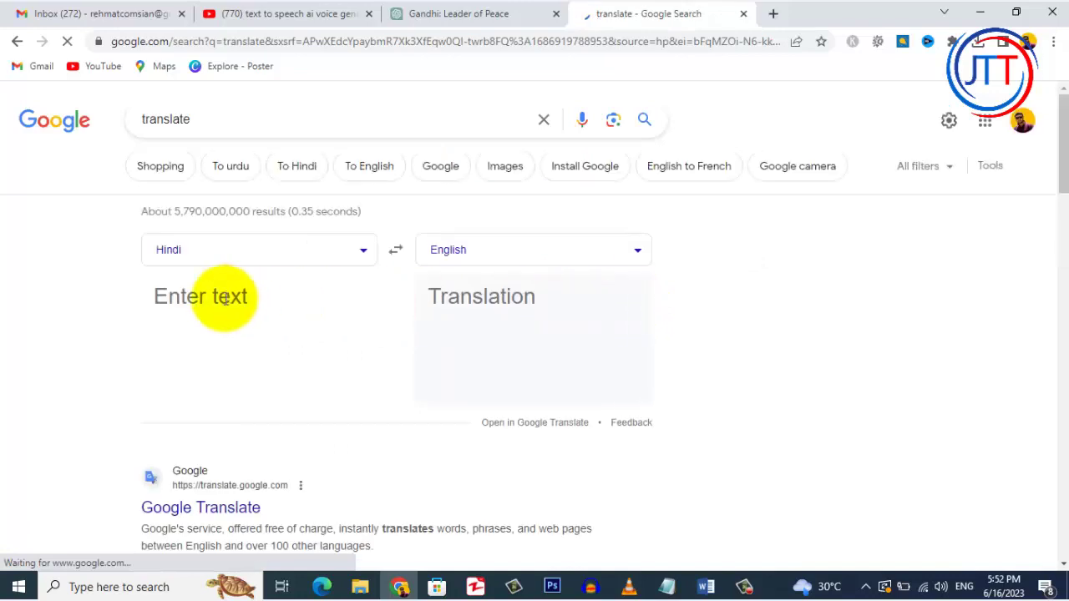
{"action": "left_click", "coordinate": [362, 252]}
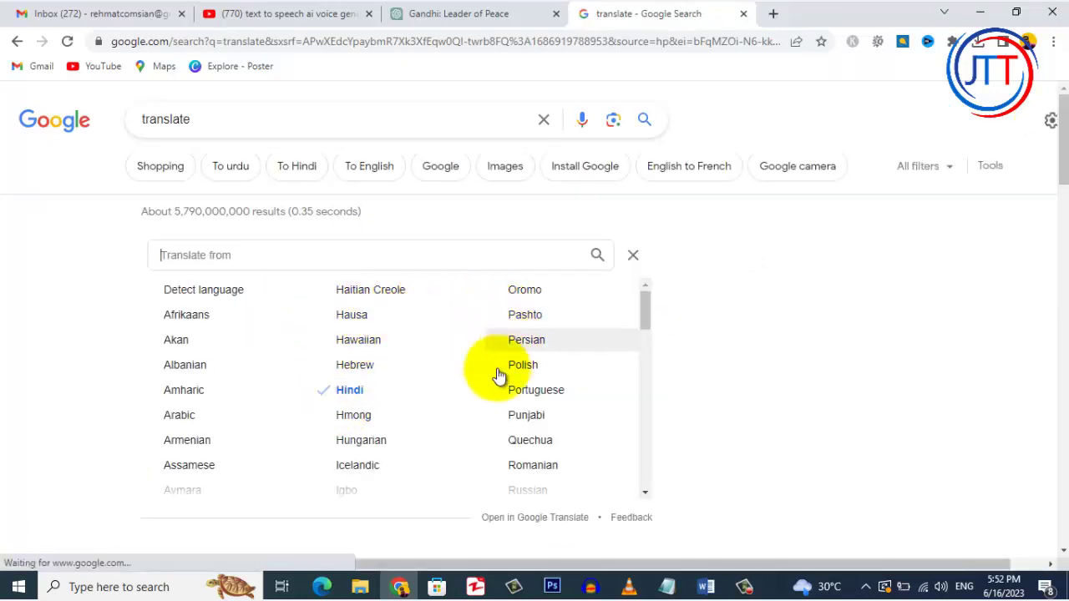
{"action": "left_click", "coordinate": [237, 256]}
{"action": "left_click", "coordinate": [96, 259]}
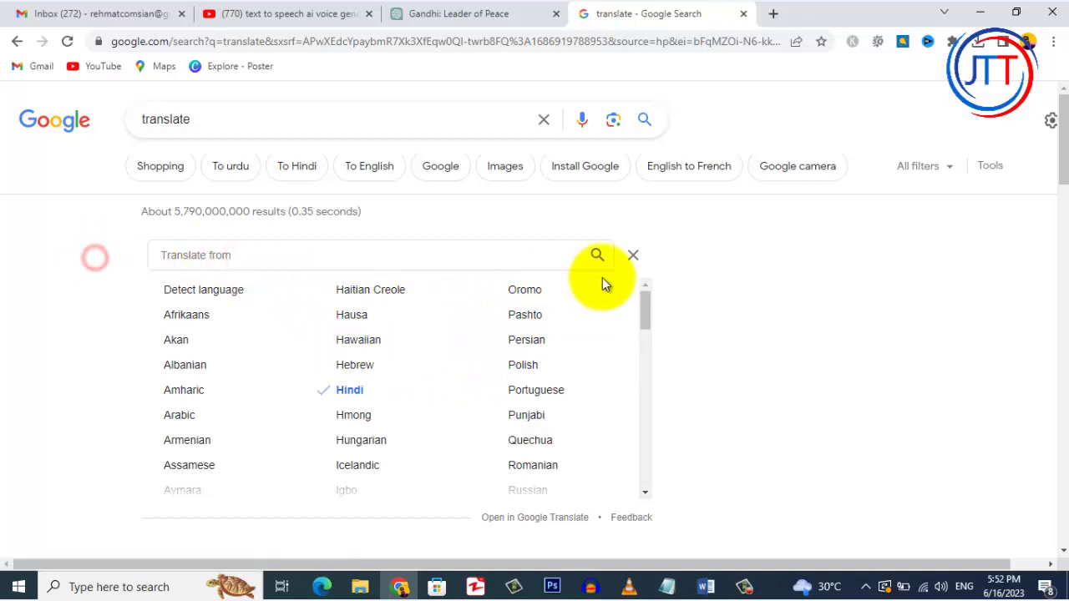
{"action": "left_click", "coordinate": [634, 254]}
- Paste the copied Gandhi text into the translator and set the source language to English
{"action": "left_click", "coordinate": [259, 292]}
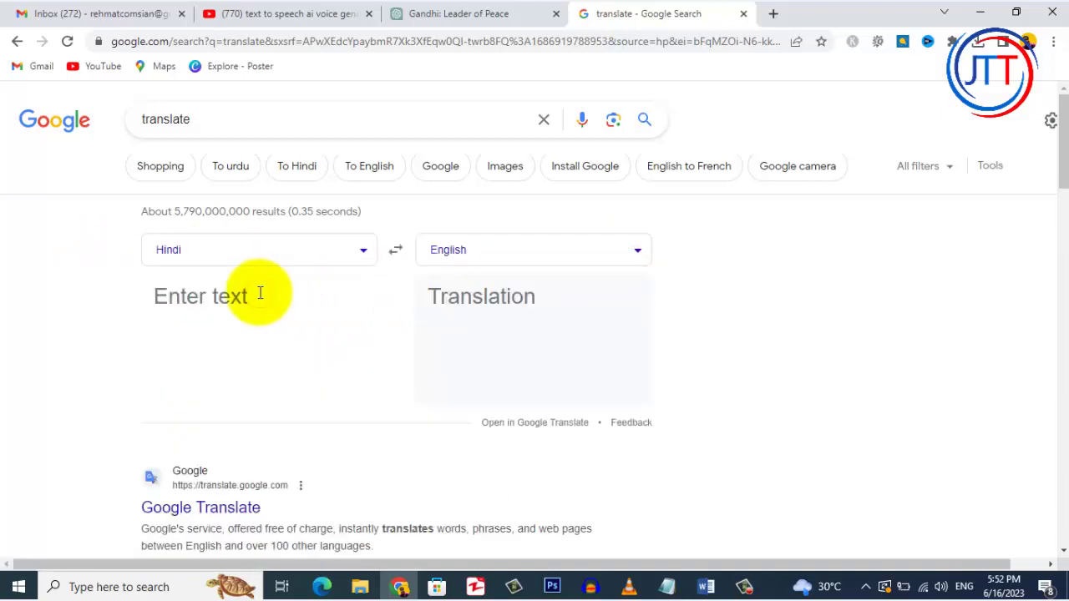
{"action": "key", "text": "ctrl+v"}
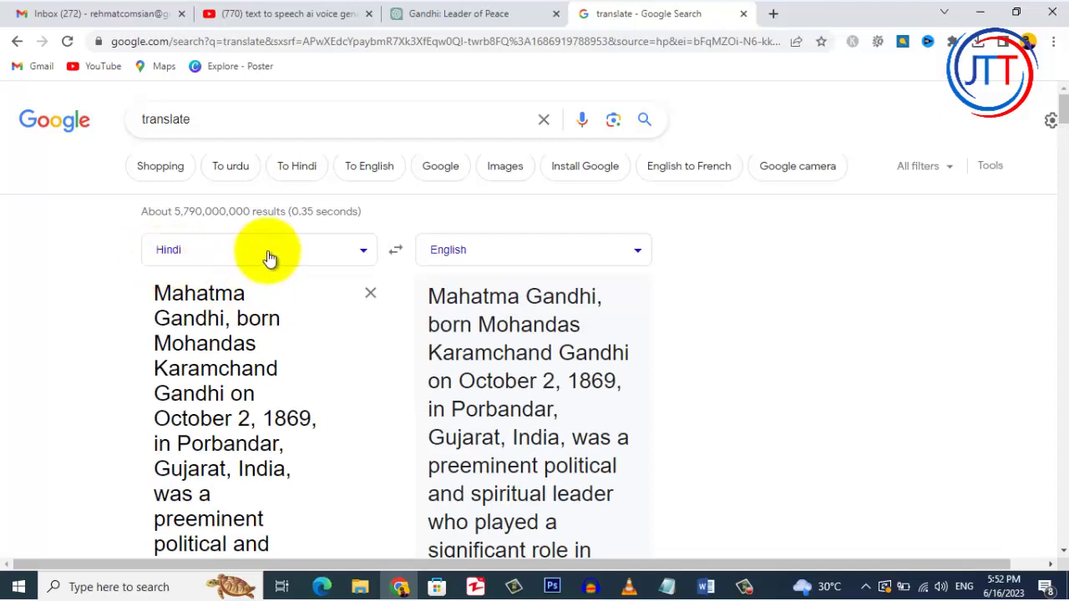
{"action": "left_click", "coordinate": [268, 253]}
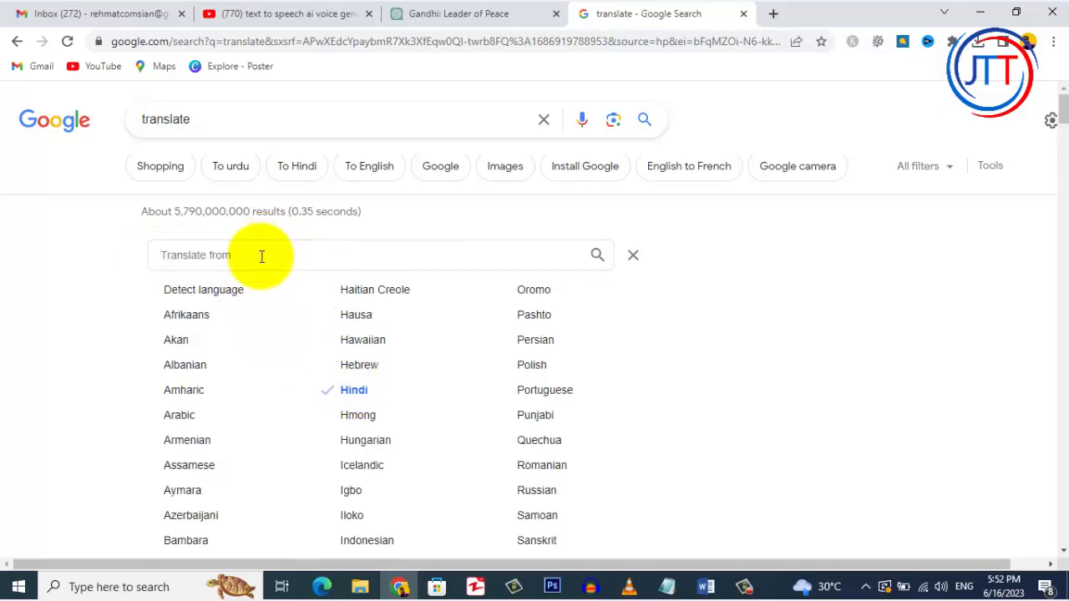
{"action": "type", "text": "en"}
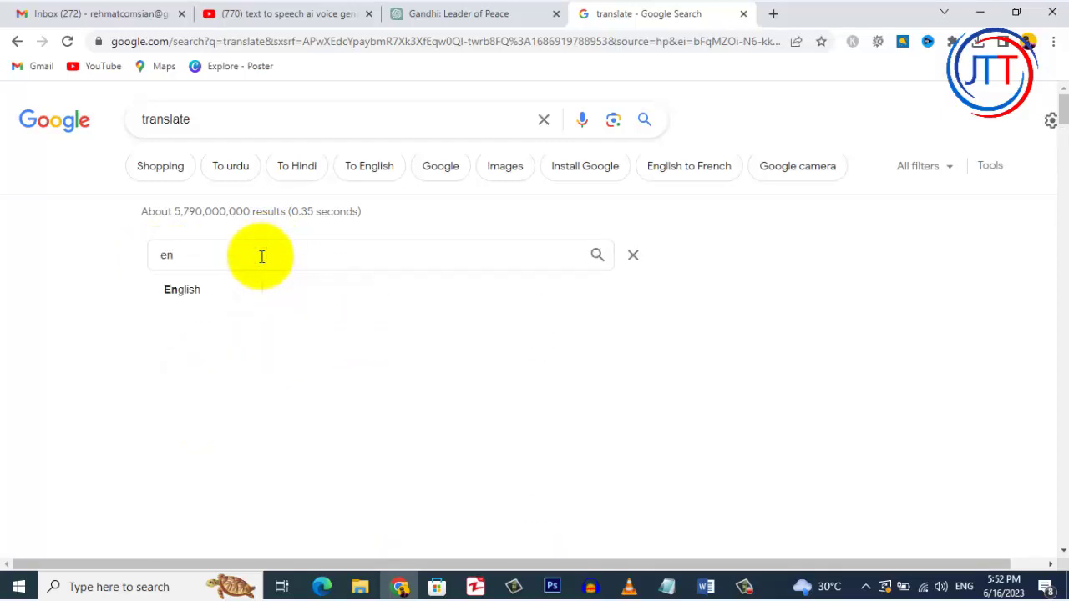
{"action": "left_click", "coordinate": [217, 284]}
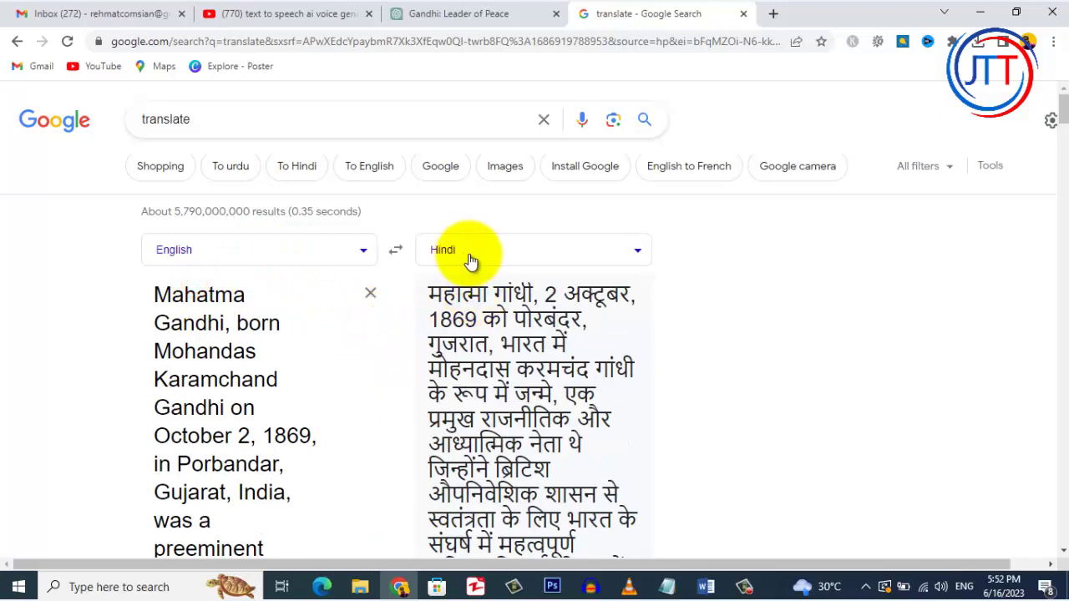
- Check the target language choice and read through the Hindi translation of the Gandhi text
{"action": "scroll", "coordinate": [534, 381], "scroll_direction": "down", "scroll_amount": 2}
{"action": "scroll", "coordinate": [547, 384], "scroll_direction": "up", "scroll_amount": 2}
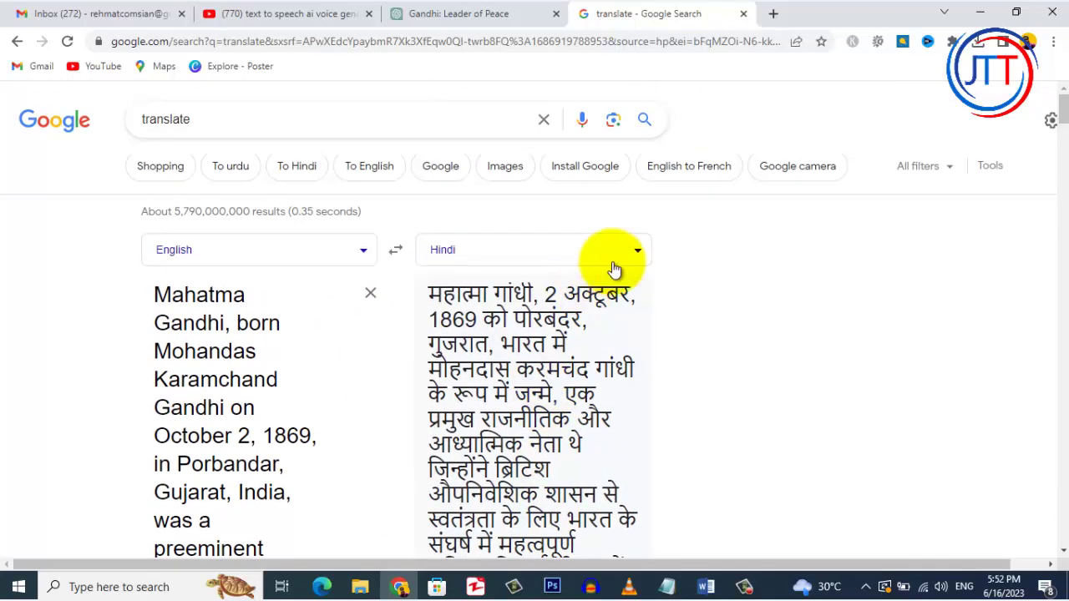
{"action": "left_click", "coordinate": [637, 250]}
{"action": "left_click", "coordinate": [372, 365]}
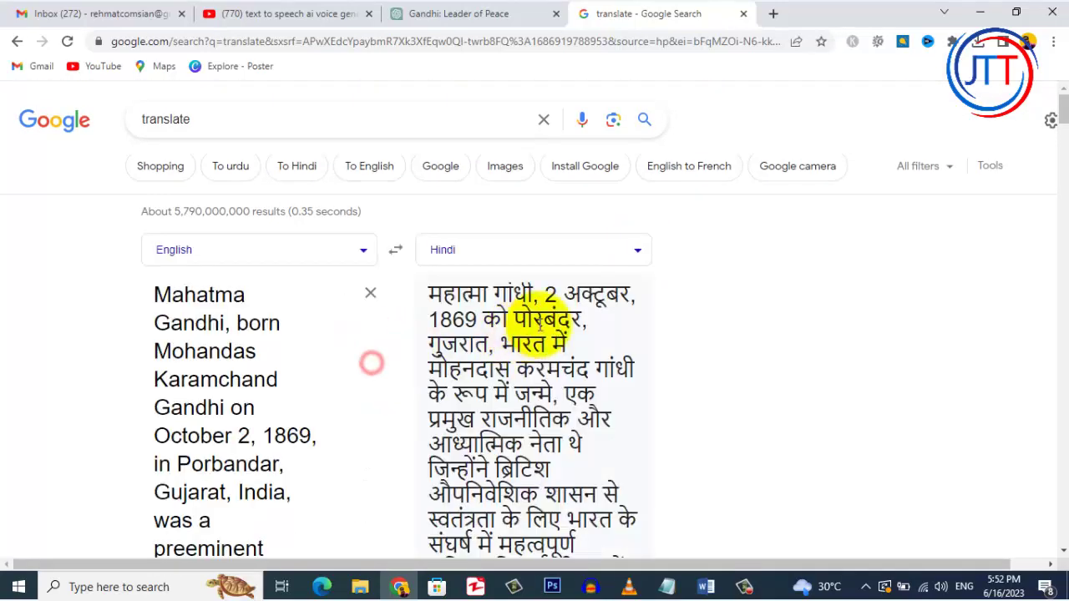
{"action": "scroll", "coordinate": [543, 444], "scroll_direction": "down", "scroll_amount": 8}
{"action": "scroll", "coordinate": [547, 355], "scroll_direction": "down", "scroll_amount": 9}
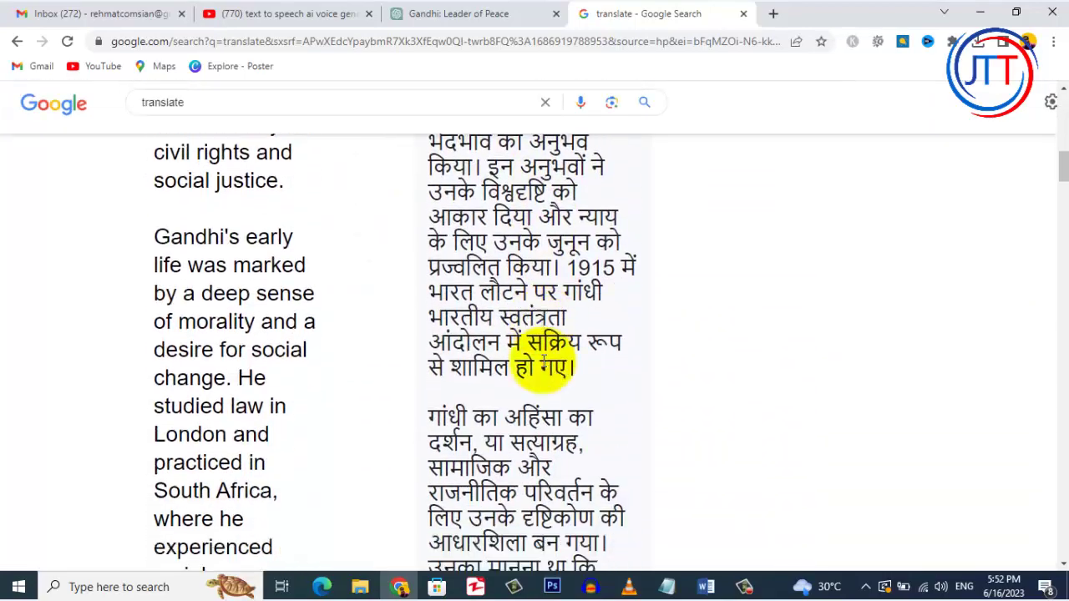
{"action": "scroll", "coordinate": [543, 361], "scroll_direction": "down", "scroll_amount": 8}
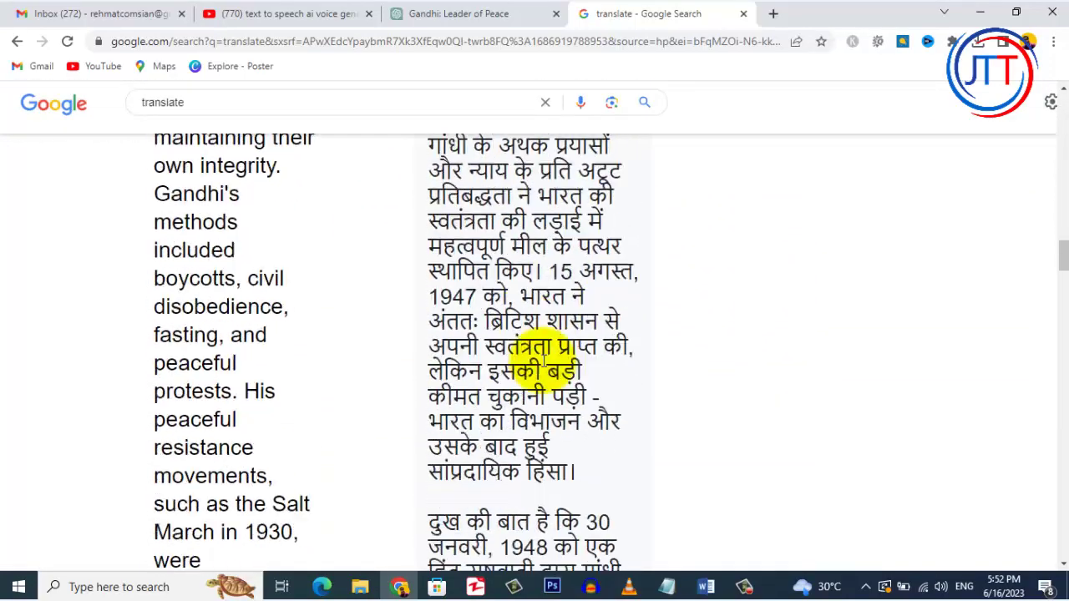
{"action": "scroll", "coordinate": [544, 361], "scroll_direction": "up", "scroll_amount": 10}
{"action": "scroll", "coordinate": [544, 361], "scroll_direction": "up", "scroll_amount": 15}
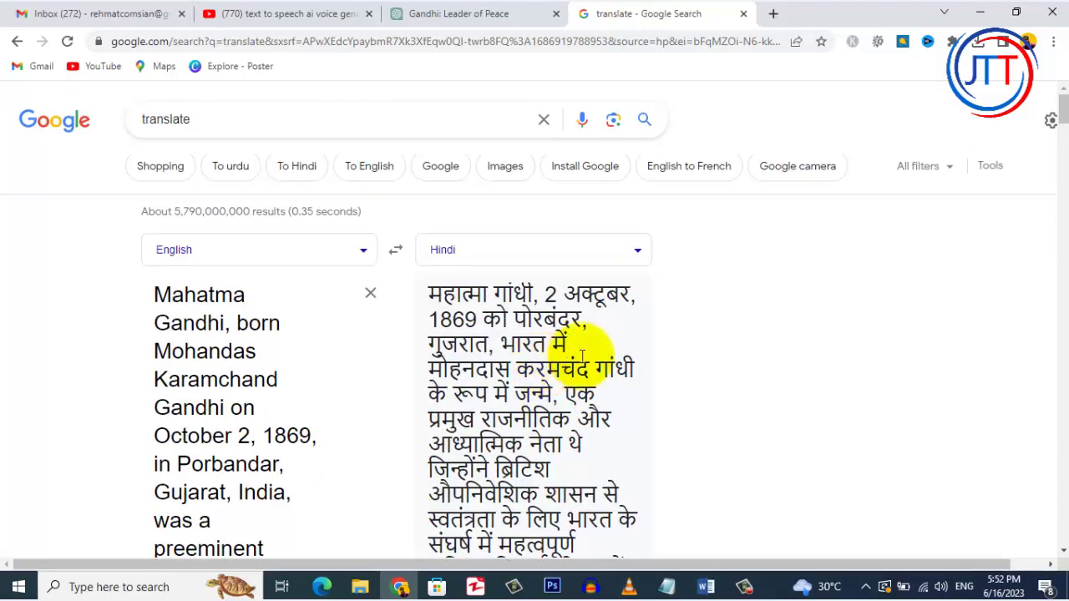
- Search Google for ElevenLabs in a new browser tab and open its website, beta.elevenlabs.io
{"action": "left_click", "coordinate": [776, 14]}
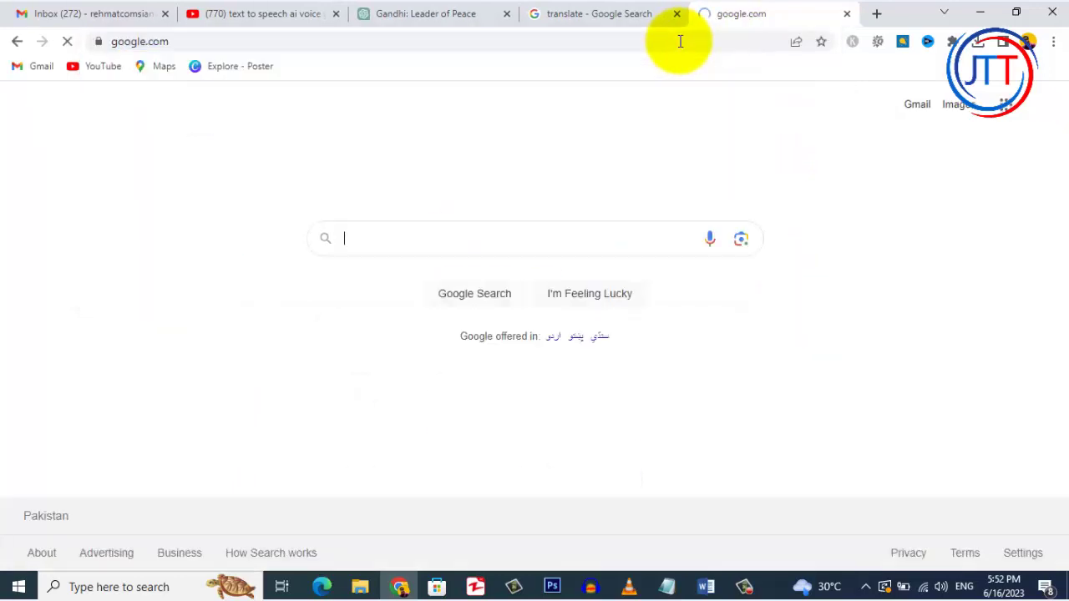
{"action": "type", "text": "ele"}
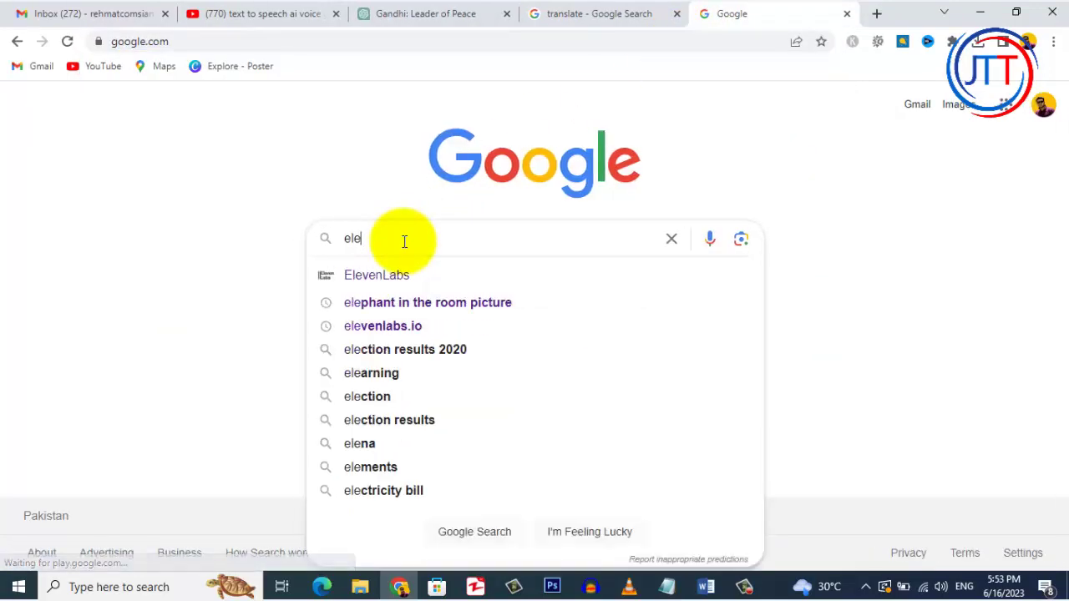
{"action": "left_click", "coordinate": [377, 278]}
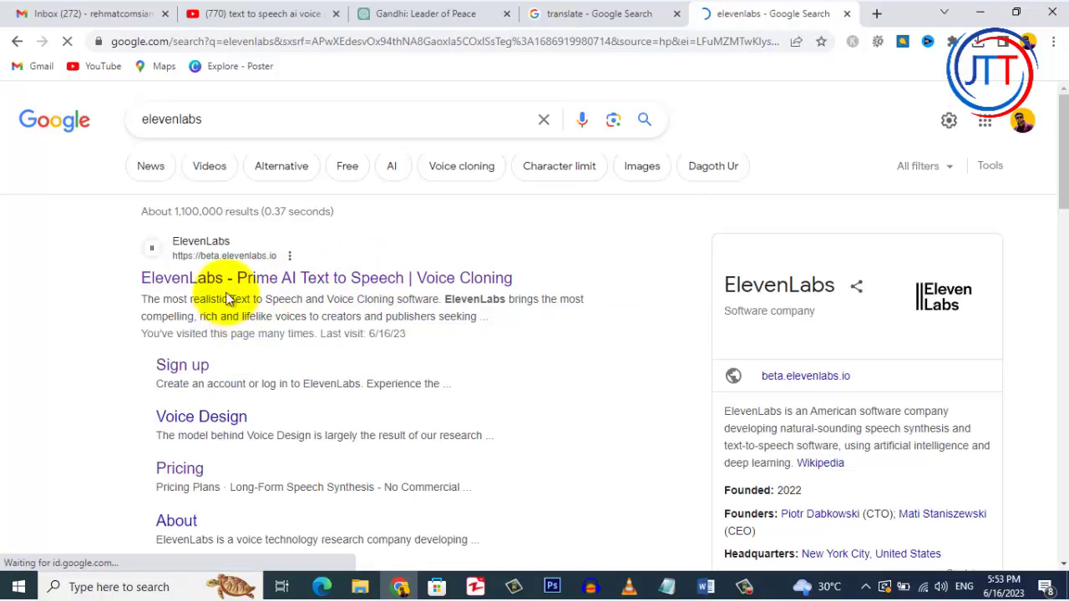
{"action": "left_click", "coordinate": [229, 278]}
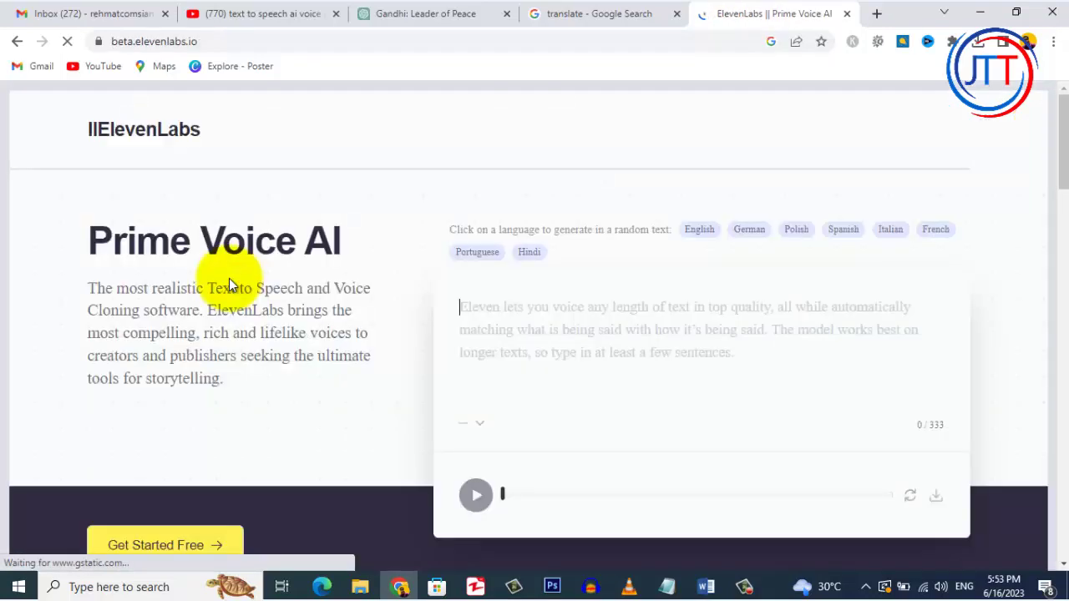
{"action": "left_click", "coordinate": [544, 334]}
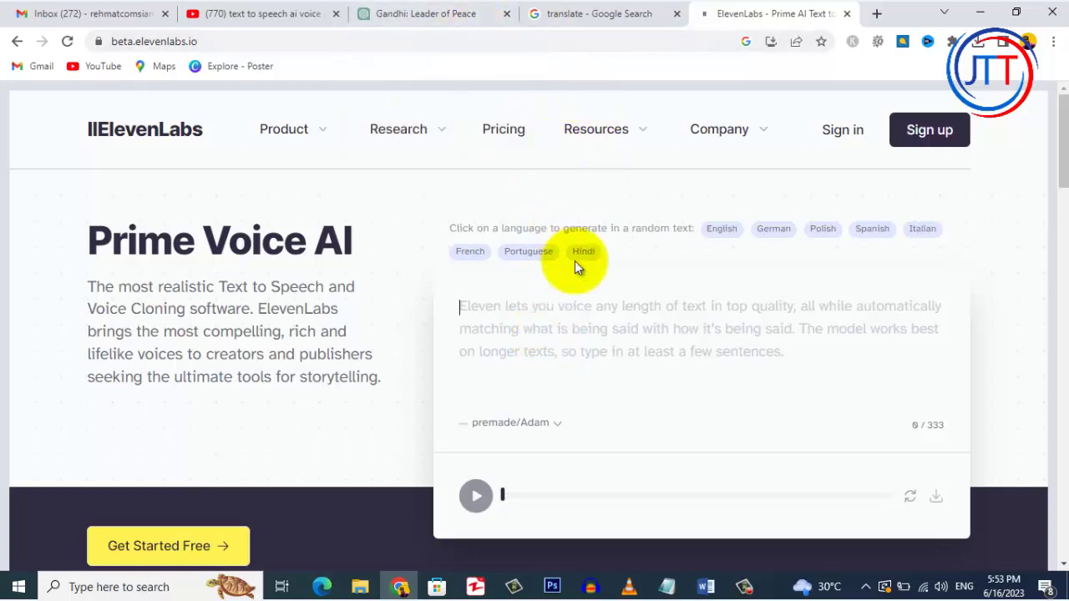
- Sign in to ElevenLabs with one of the saved Google accounts
{"action": "left_click", "coordinate": [842, 134]}
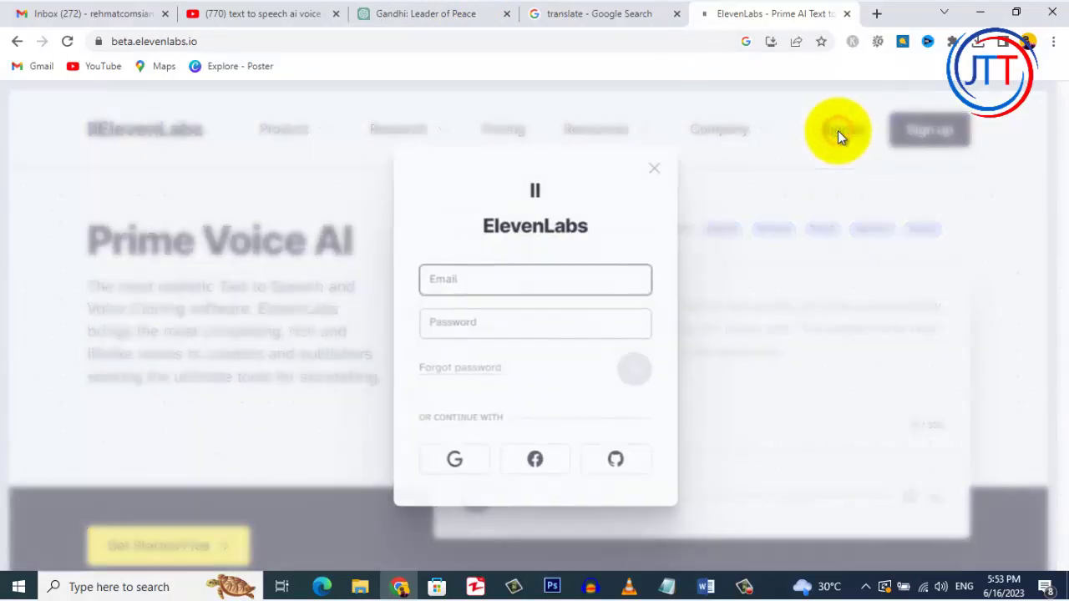
{"action": "left_click", "coordinate": [456, 461]}
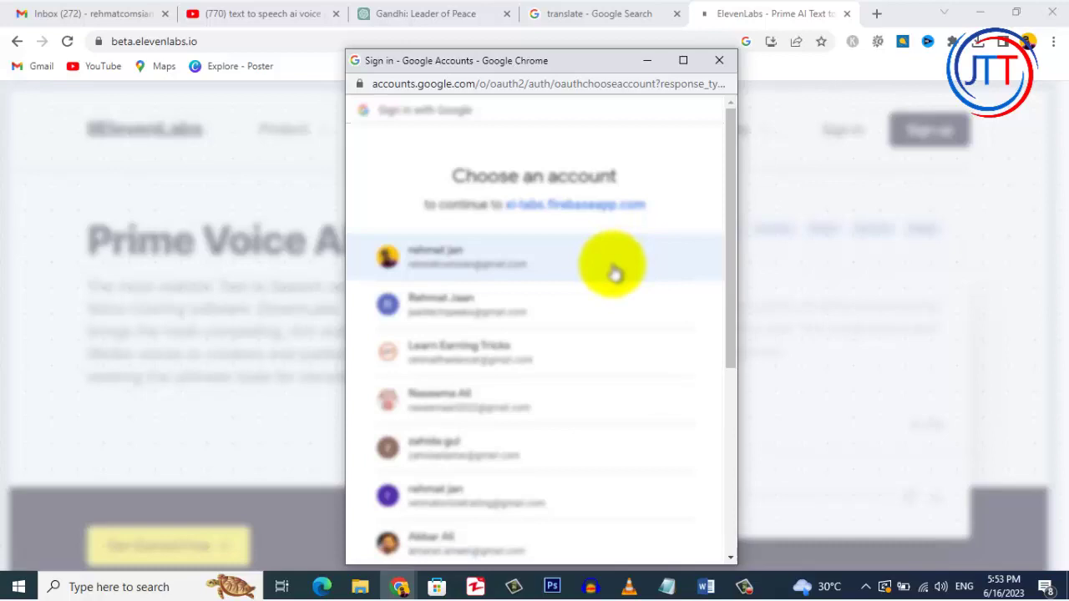
{"action": "scroll", "coordinate": [615, 276], "scroll_direction": "down", "scroll_amount": 3}
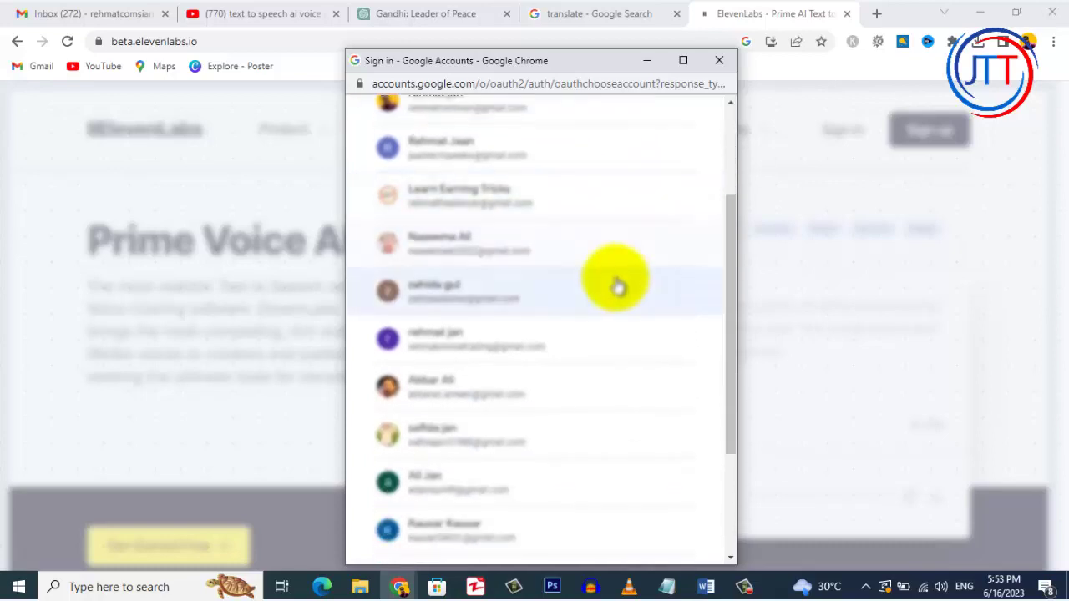
{"action": "scroll", "coordinate": [604, 429], "scroll_direction": "down", "scroll_amount": 2}
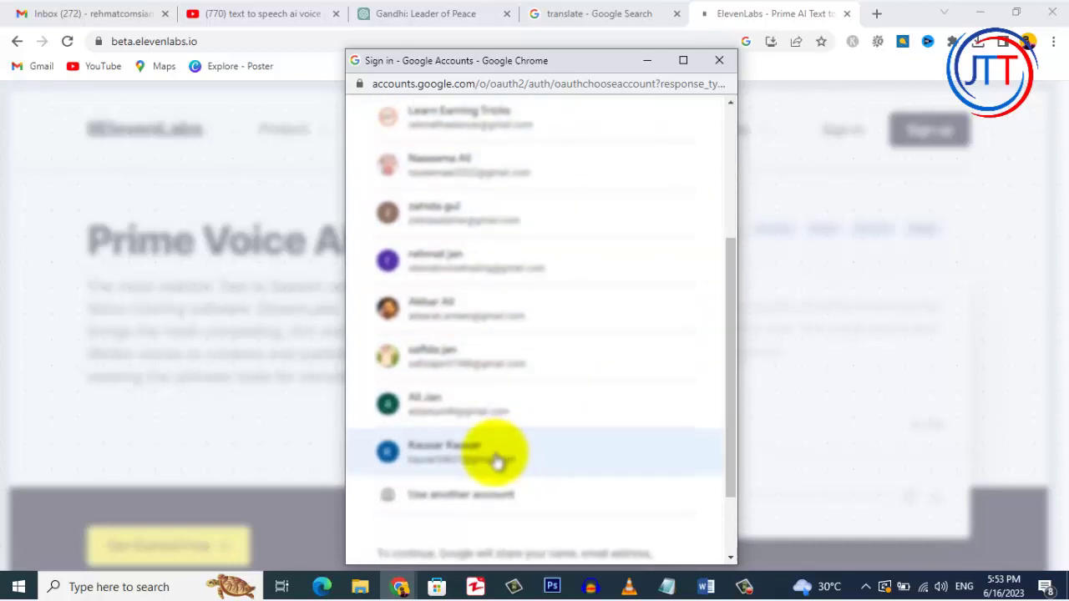
{"action": "left_click", "coordinate": [487, 413]}
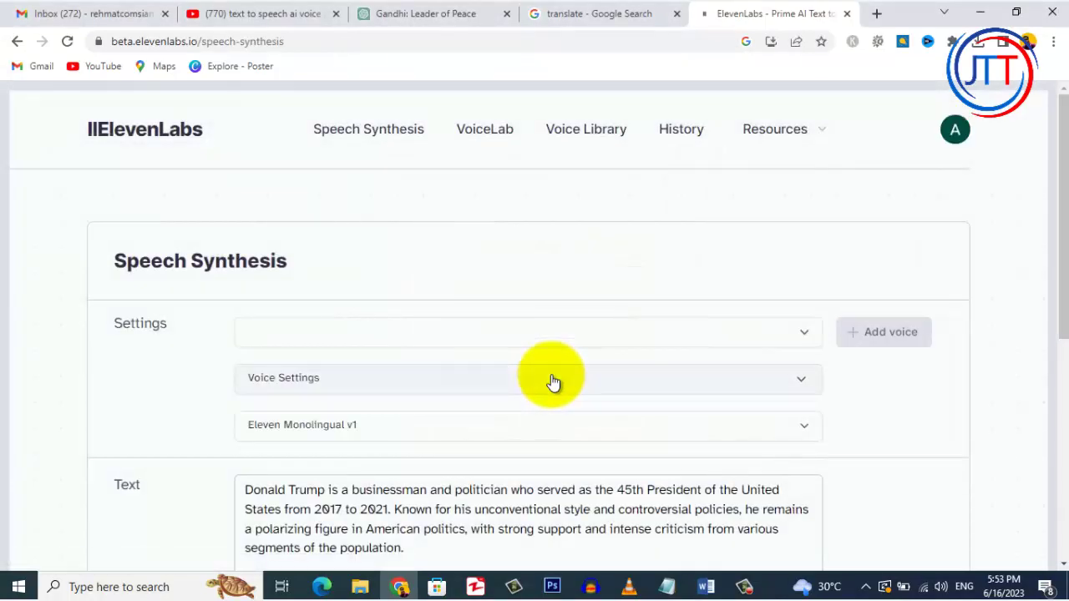
- Clear the existing Donald Trump paragraph from the Speech Synthesis text
{"action": "scroll", "coordinate": [598, 417], "scroll_direction": "down", "scroll_amount": 2}
{"action": "left_click_drag", "start_coordinate": [409, 394], "coordinate": [248, 337]}
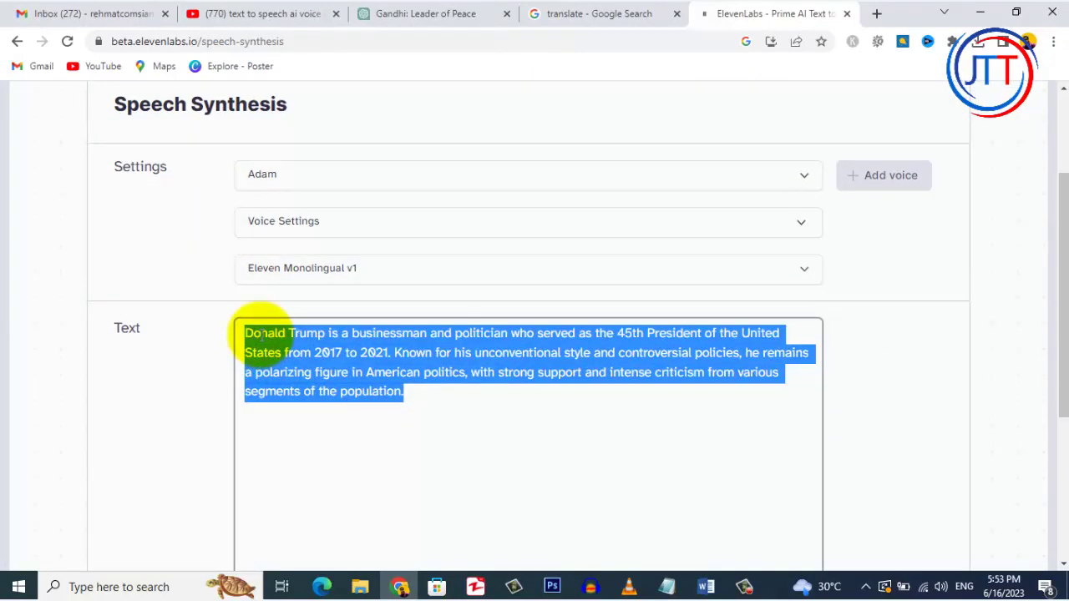
{"action": "key", "text": "BackSpace"}
{"action": "scroll", "coordinate": [936, 326], "scroll_direction": "up", "scroll_amount": 2}
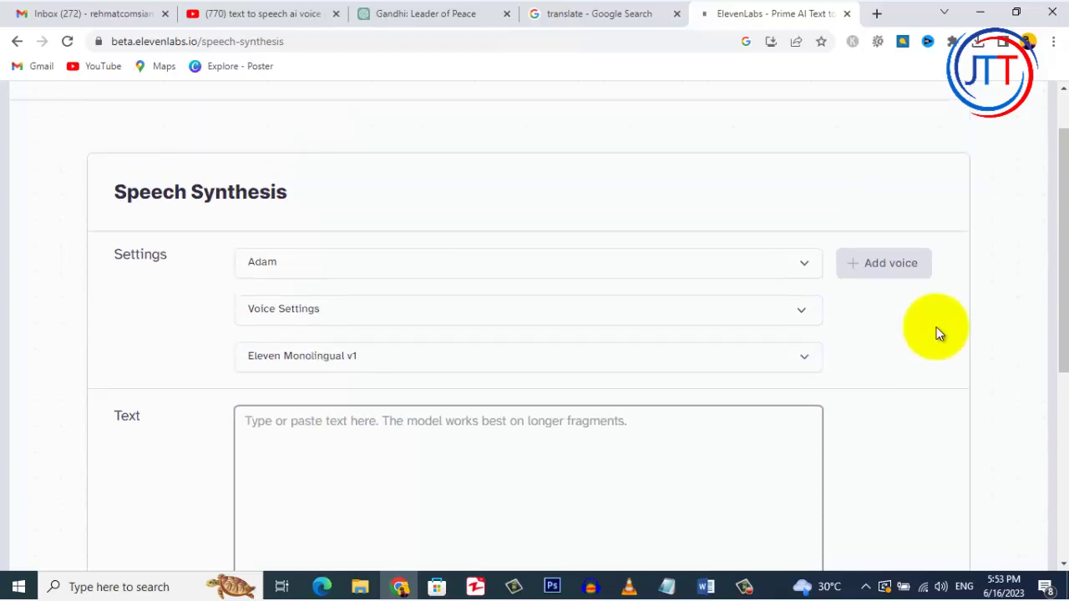
{"action": "scroll", "coordinate": [568, 265], "scroll_direction": "down", "scroll_amount": 2}
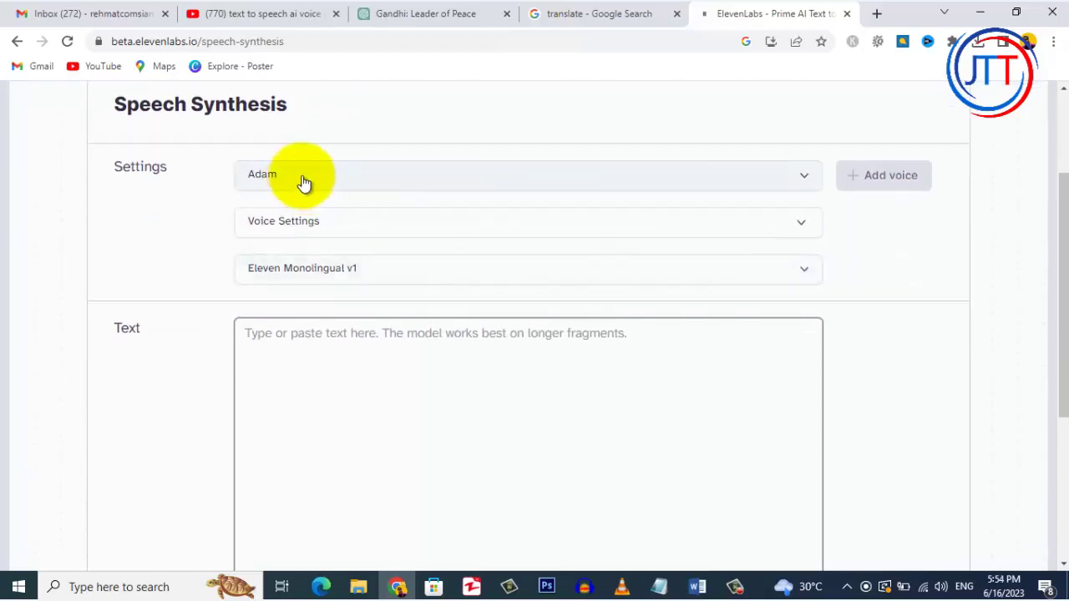
- Examine the list of premade voices and the stability and clarity options in the voice settings
{"action": "left_click", "coordinate": [352, 176]}
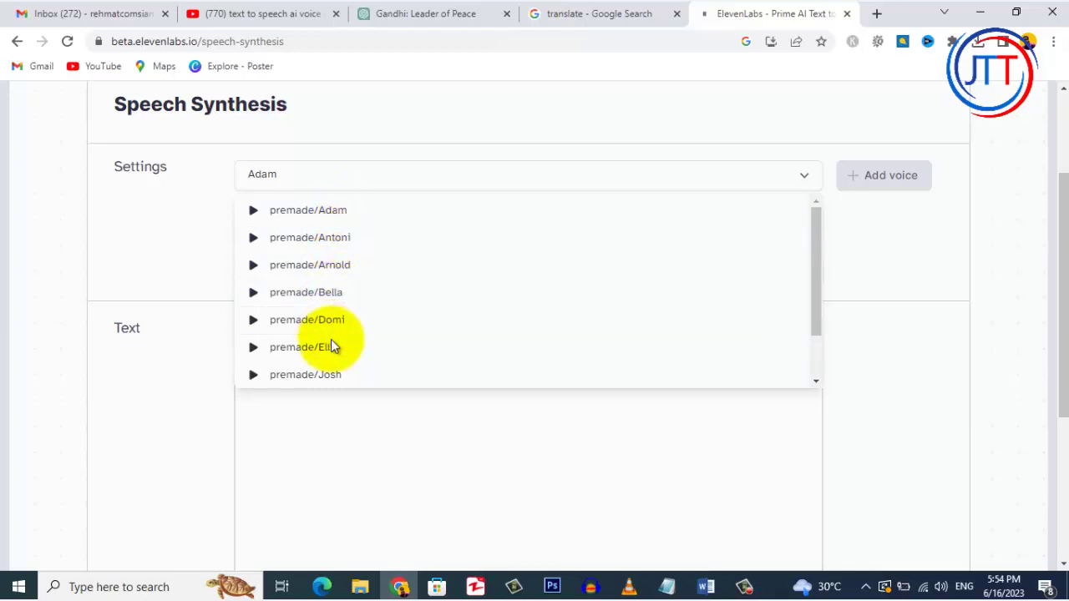
{"action": "left_click", "coordinate": [348, 185]}
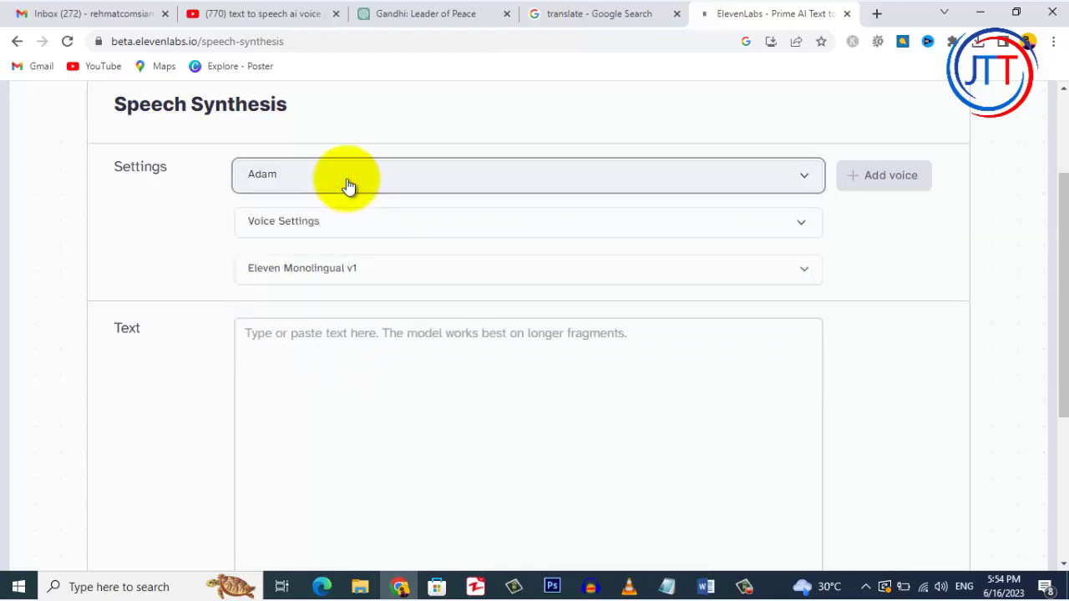
{"action": "left_click", "coordinate": [365, 222]}
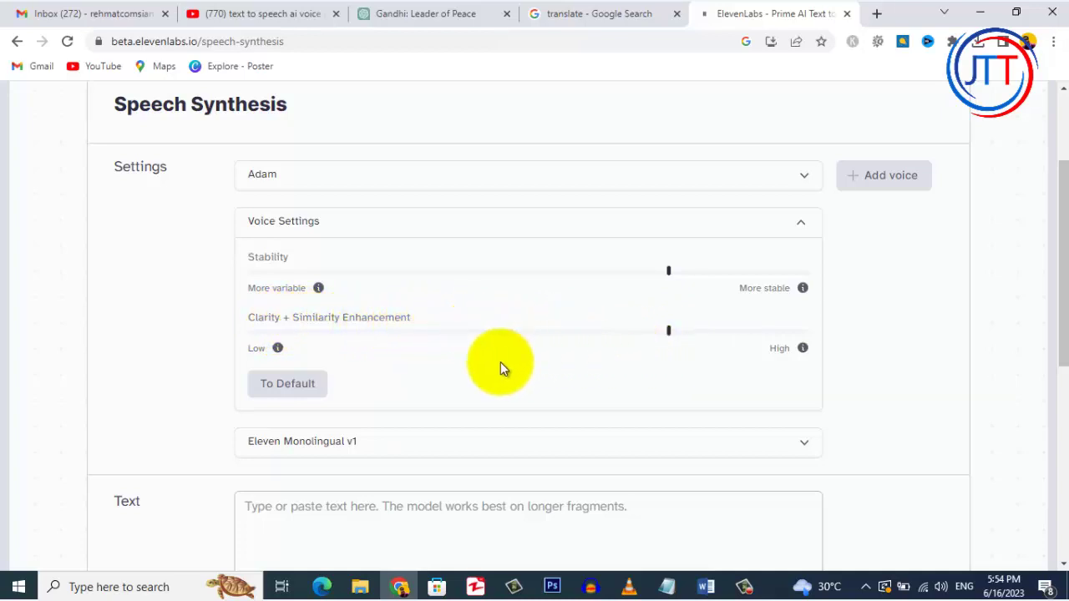
{"action": "left_click", "coordinate": [800, 226]}
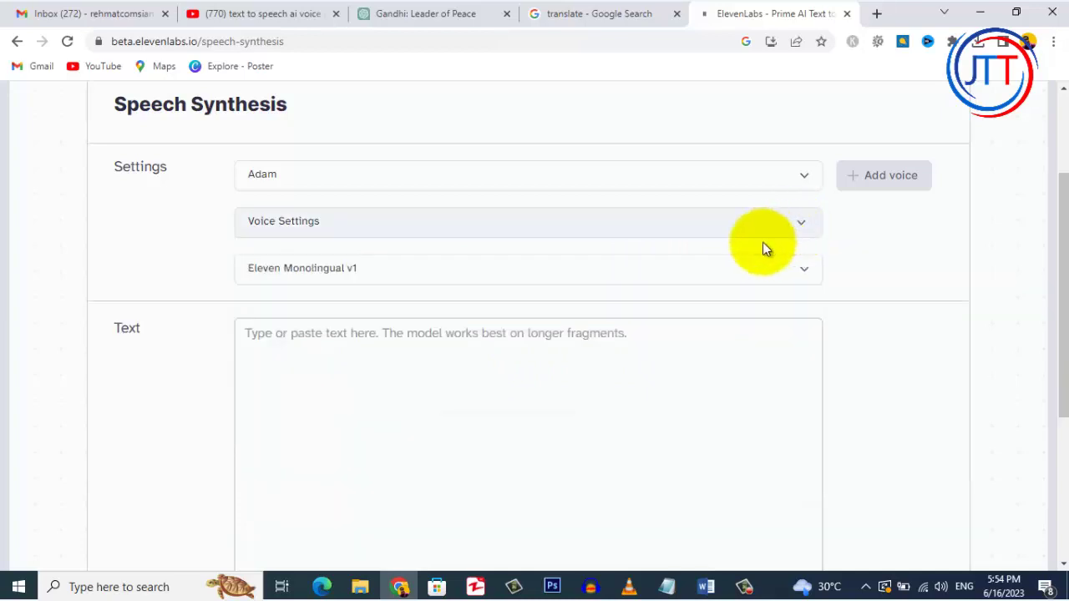
- Choose the Eleven Multilingual v1 model for the speech and check that Hindi is among its languages
{"action": "left_click", "coordinate": [409, 274]}
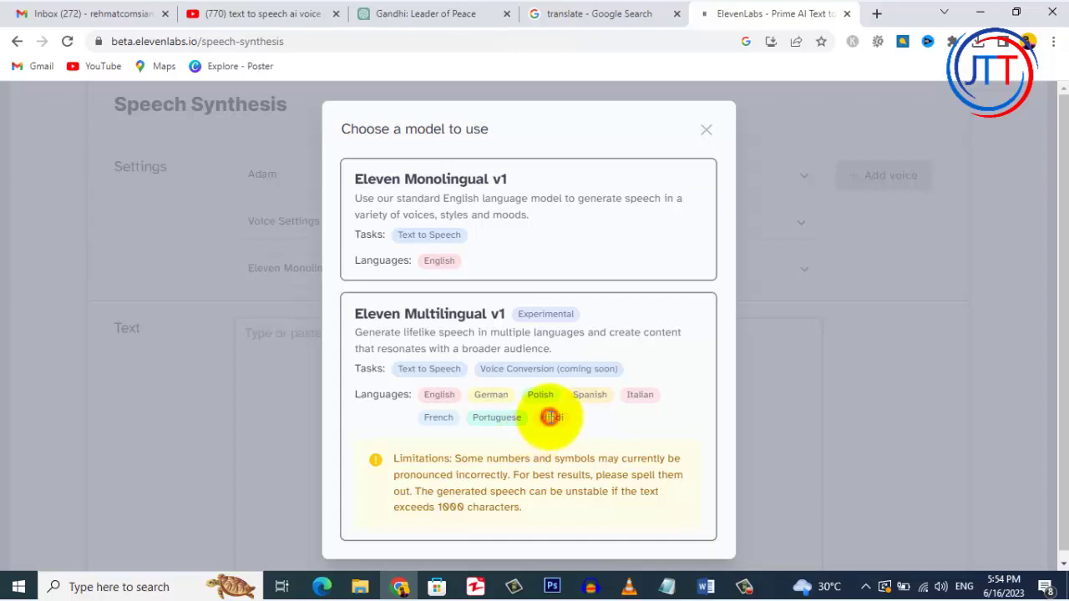
{"action": "left_click", "coordinate": [550, 417]}
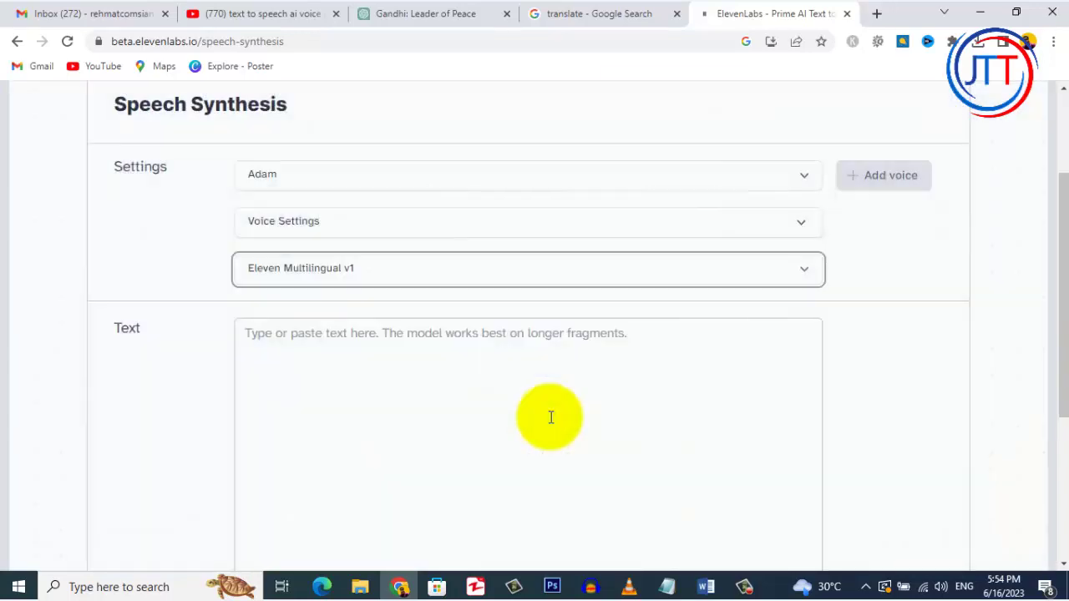
{"action": "left_click", "coordinate": [547, 272]}
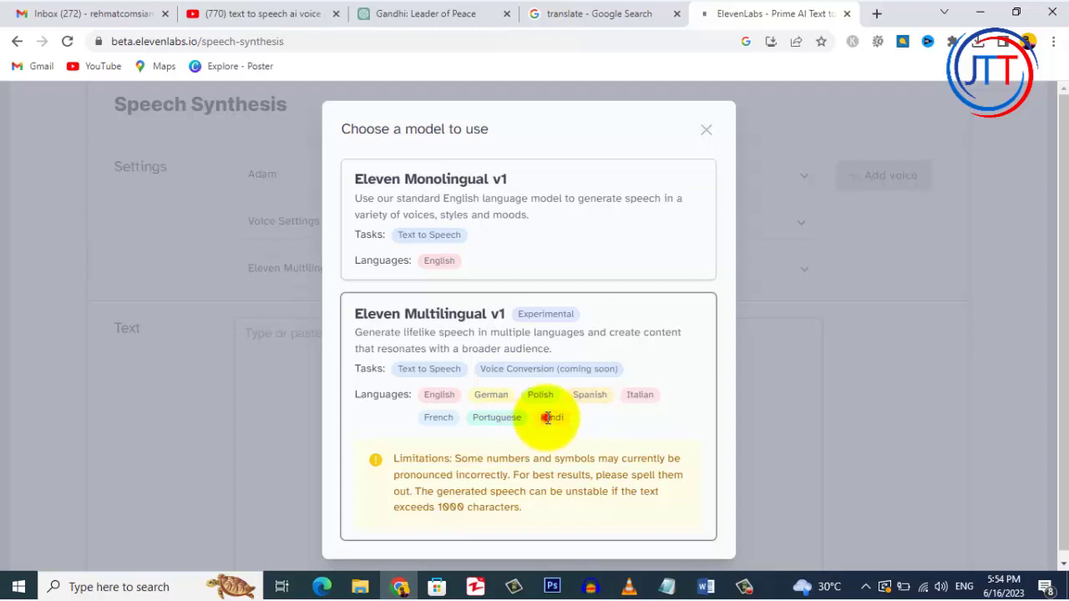
{"action": "left_click", "coordinate": [706, 127]}
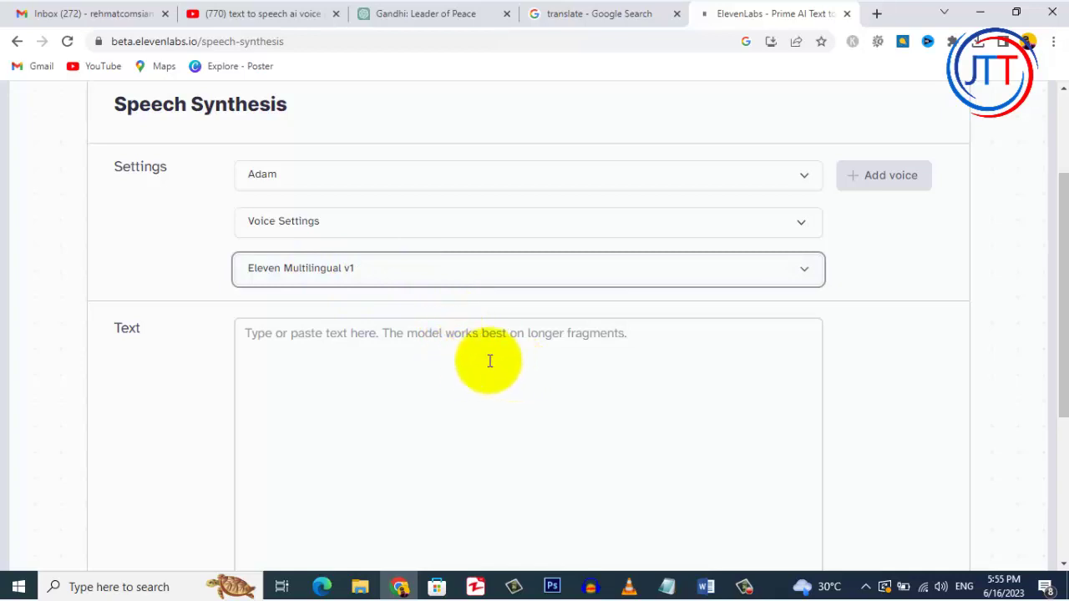
- Copy the first two paragraphs of the Hindi Gandhi translation from the Google results into the empty Speech Synthesis text in ElevenLabs
{"action": "scroll", "coordinate": [469, 361], "scroll_direction": "down", "scroll_amount": 2}
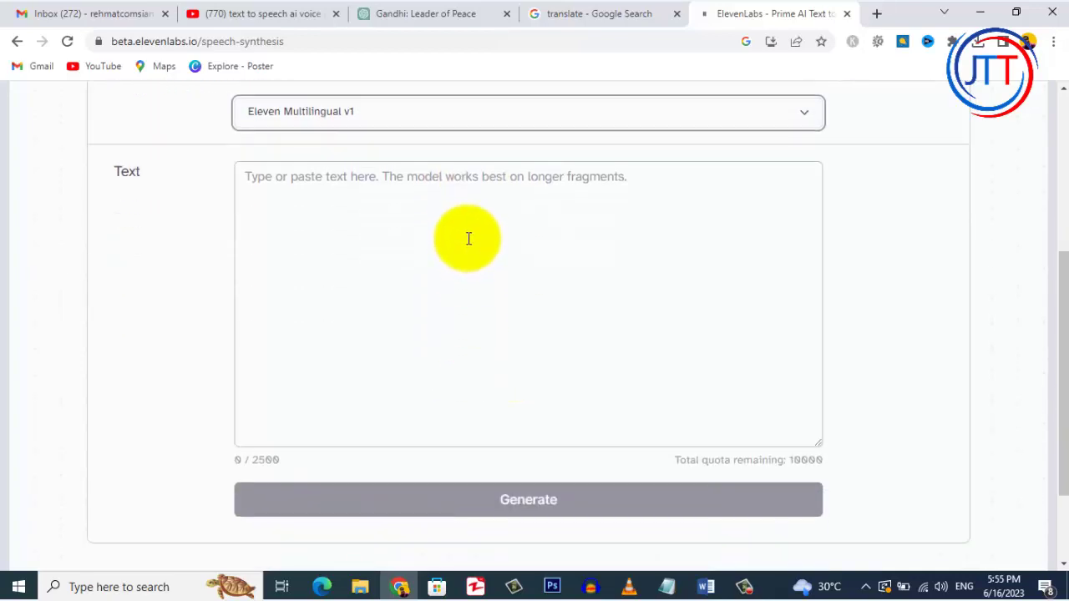
{"action": "left_click", "coordinate": [584, 13]}
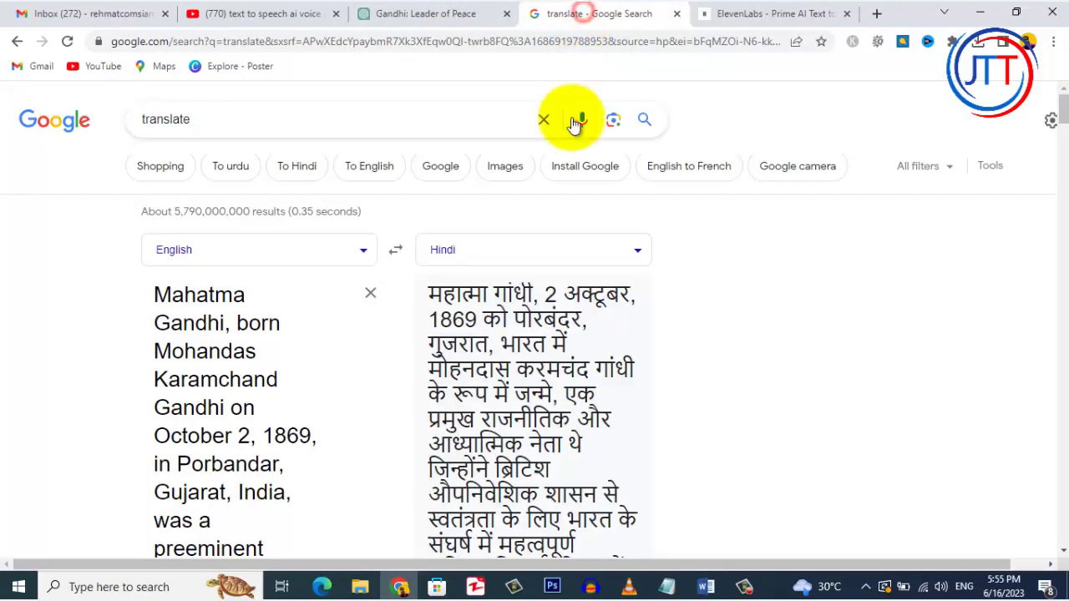
{"action": "left_click_drag", "start_coordinate": [429, 294], "coordinate": [582, 411]}
{"action": "scroll", "coordinate": [513, 437], "scroll_direction": "down", "scroll_amount": 4}
{"action": "scroll", "coordinate": [500, 334], "scroll_direction": "down", "scroll_amount": 8}
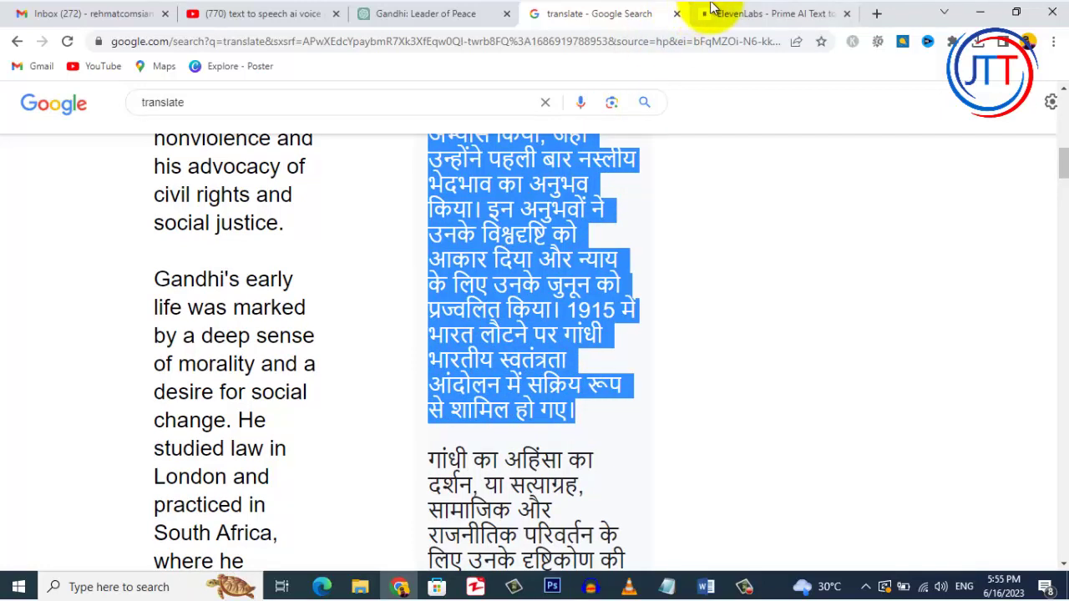
{"action": "left_click", "coordinate": [737, 10]}
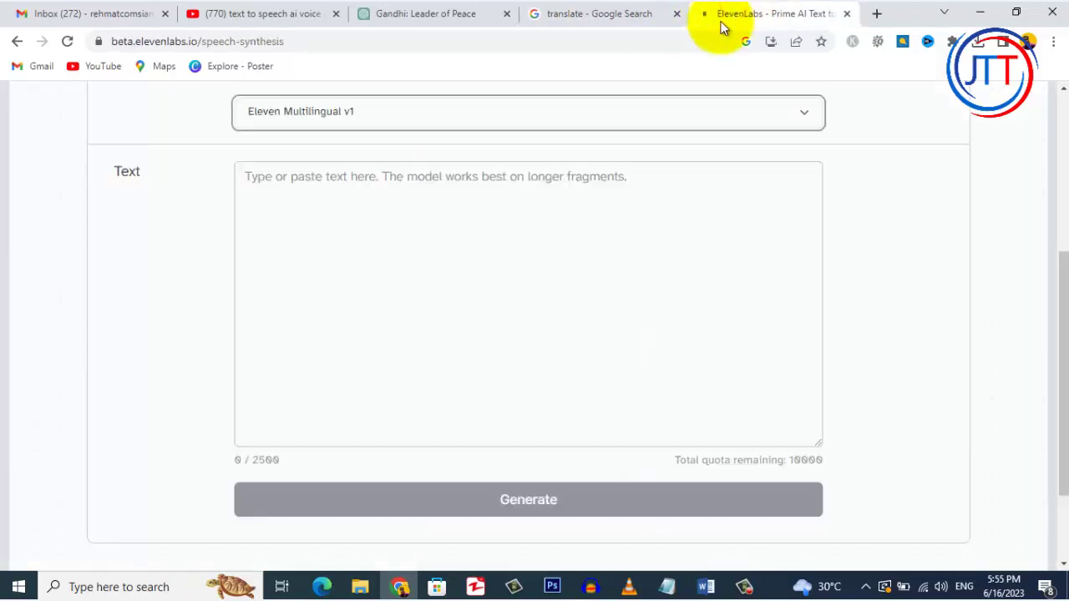
{"action": "left_click", "coordinate": [315, 176]}
{"action": "type", "text": "महात्मा गांधी, 2 अक्टूबर, 1869 को पोरबंदर, गुजरात, भारत में मोहनदास करमचंद गांधी के रूप में जन्मे, एक प्रमुख राजनीतिक और आध्यात्मिक नेता थे जिन्होंने ब्रिटिश औपनिवेशिक शासन से स्वतंत्रता के लिए भारत के संघर्ष में महत्वपूर्ण भूमिका निभाई थी। उन्हें भारत में राष्ट्रपिता के रूप में सम्मानित किया जाता है और अहिंसा के उनके दर्शन और नागरिक अधिकारों और सामाजिक न्याय की उनकी वकालत के लिए अंतरराष्ट्रीय स्तर पर मान्यता प्राप्त है।  गांधी का प्रारंभिक जीवन नैतिकता की गहरी भावना और सामाजिक परिवर्तन की इच्छा से चिह्नित था। उन्होंने लंदन में कानून का अध्ययन किया और दक्षिण अफ्रीका में अभ्यास किया, जहां उन्होंने पहली बार नस्लीय भेदभाव का अनुभव किया। इन अनुभवों ने उनके विश्वदृष्टि को आकार दिया और न्याय के लिए उनके जुनून को प्रज्वलित किया। 1915 में भारत लौटने पर गांधी भारतीय स्वतंत्रता आंदोलन में सक्रिय रूप से शामिल हो गए।"}
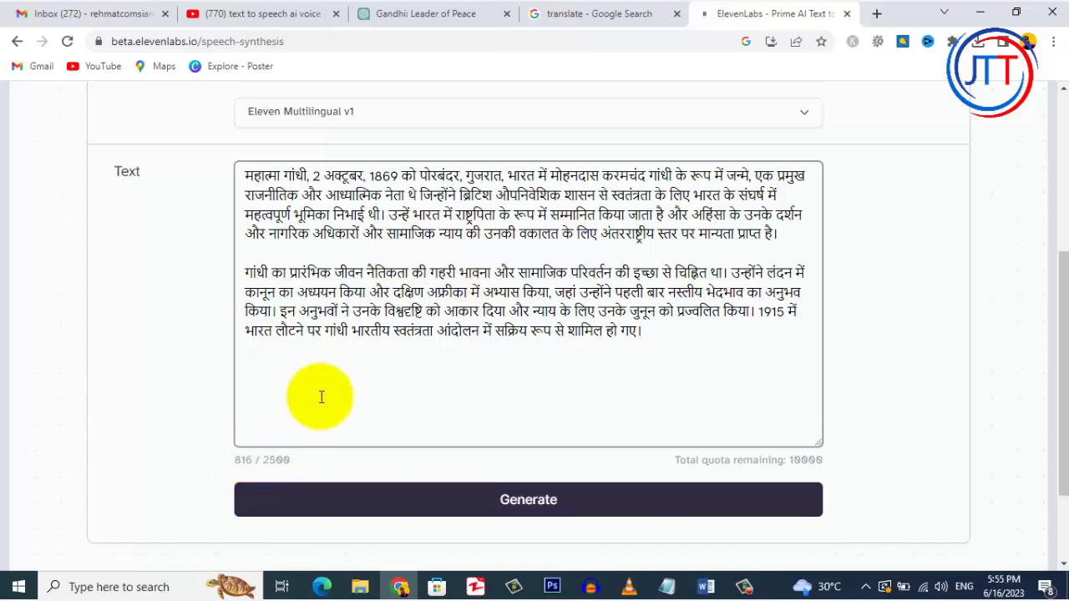
- Generate the Hindi speech with the Adam voice and preview the resulting audio
{"action": "left_click", "coordinate": [512, 501]}
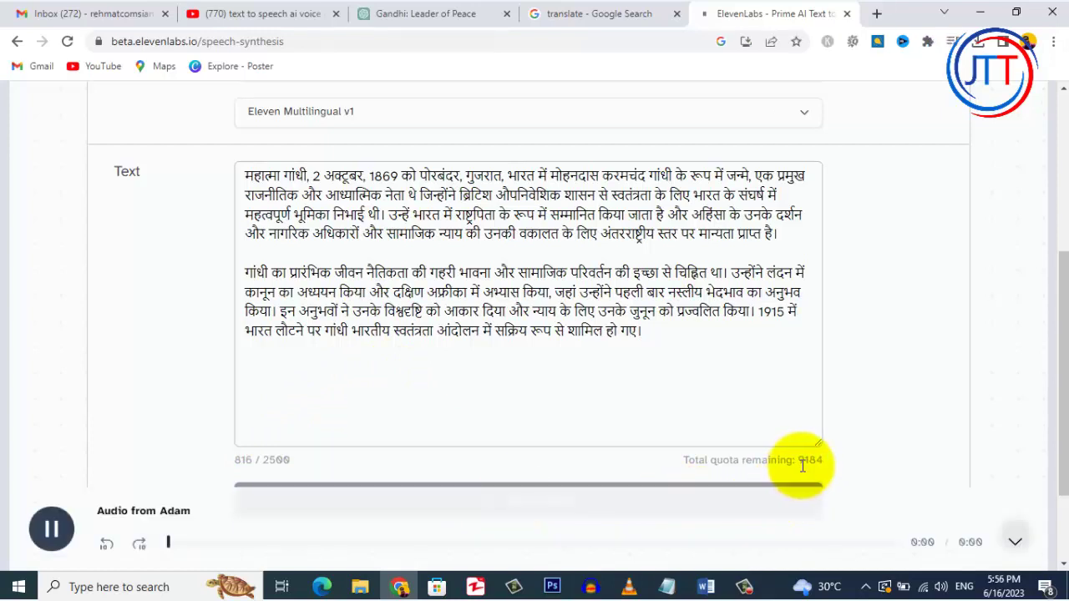
{"action": "left_click", "coordinate": [51, 528]}
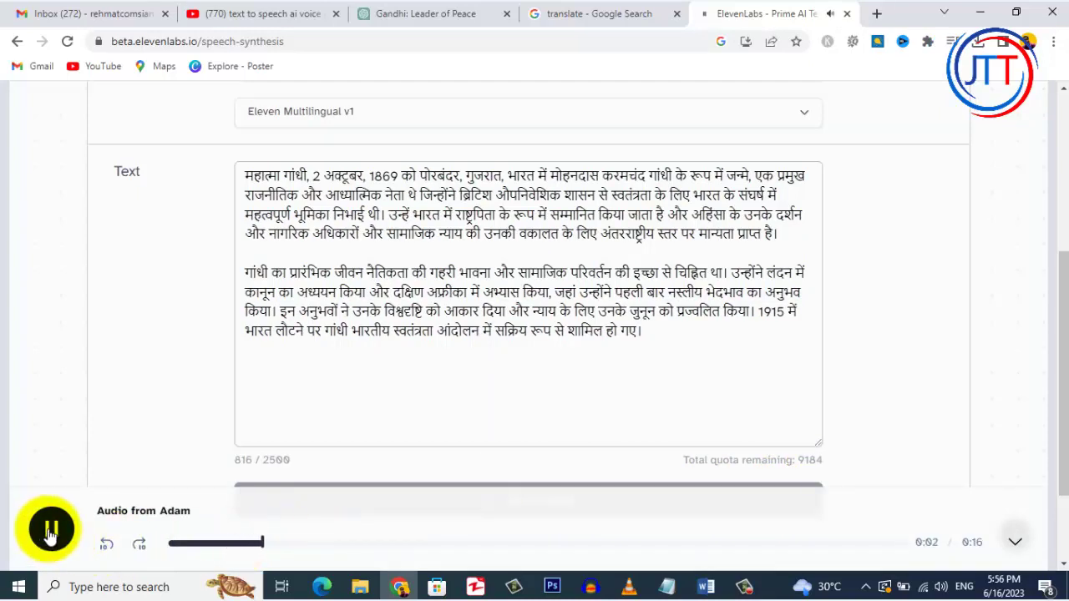
{"action": "left_click", "coordinate": [200, 545]}
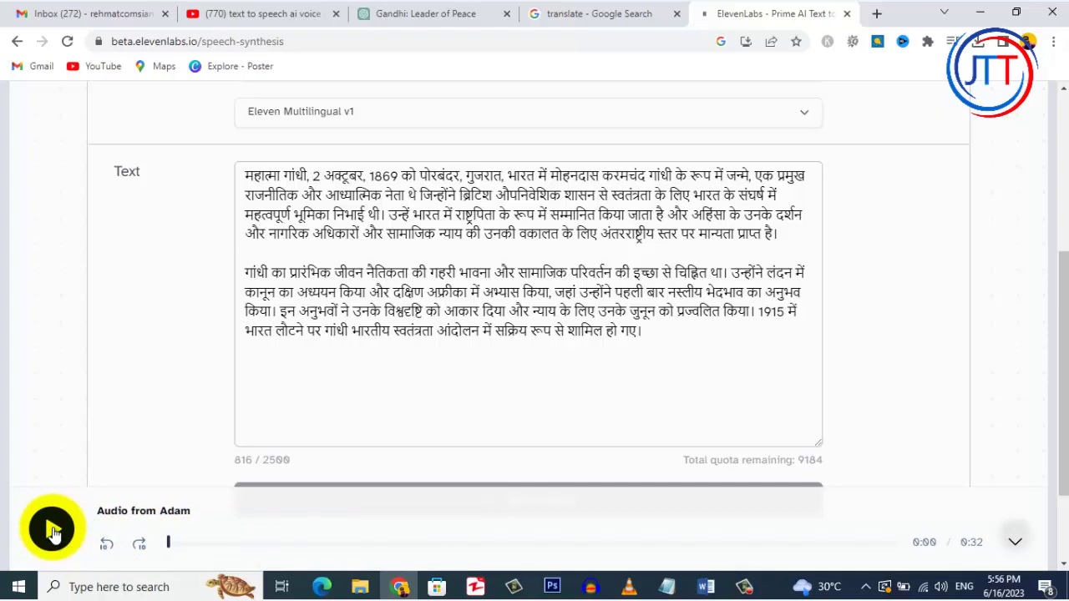
{"action": "left_click", "coordinate": [53, 531]}
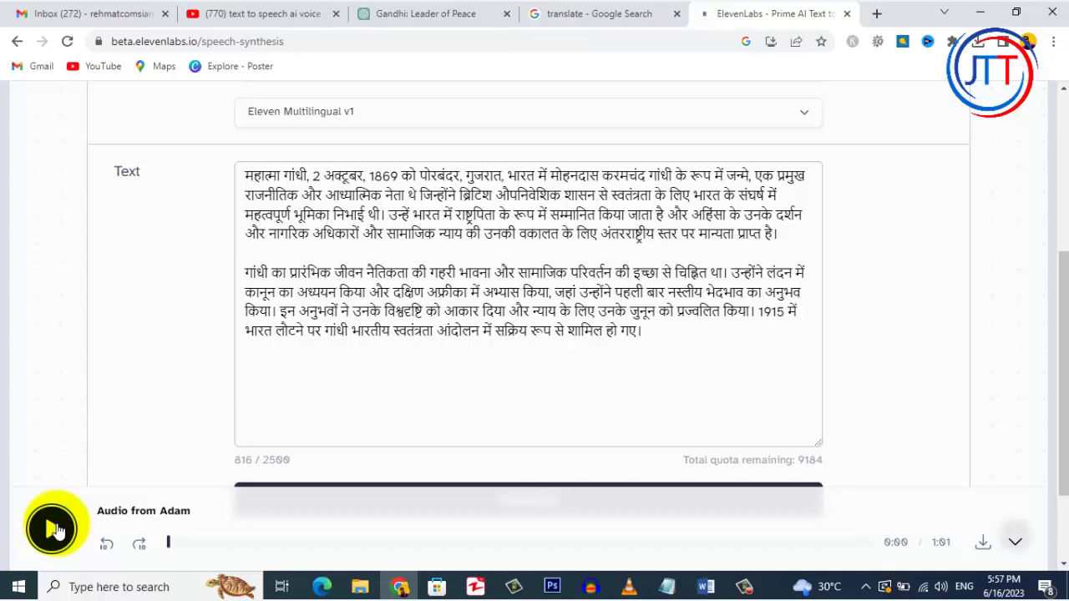
- Download the generated audio and open synthesized_audio.mp3 from the Downloads folder in VLC media player
{"action": "left_click", "coordinate": [983, 546]}
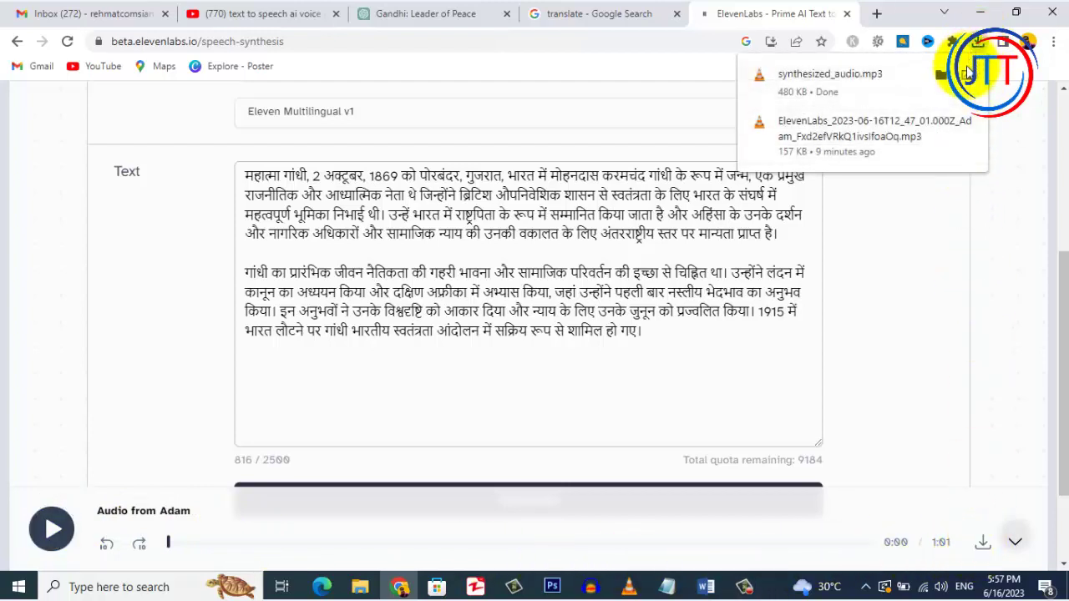
{"action": "left_click", "coordinate": [944, 83]}
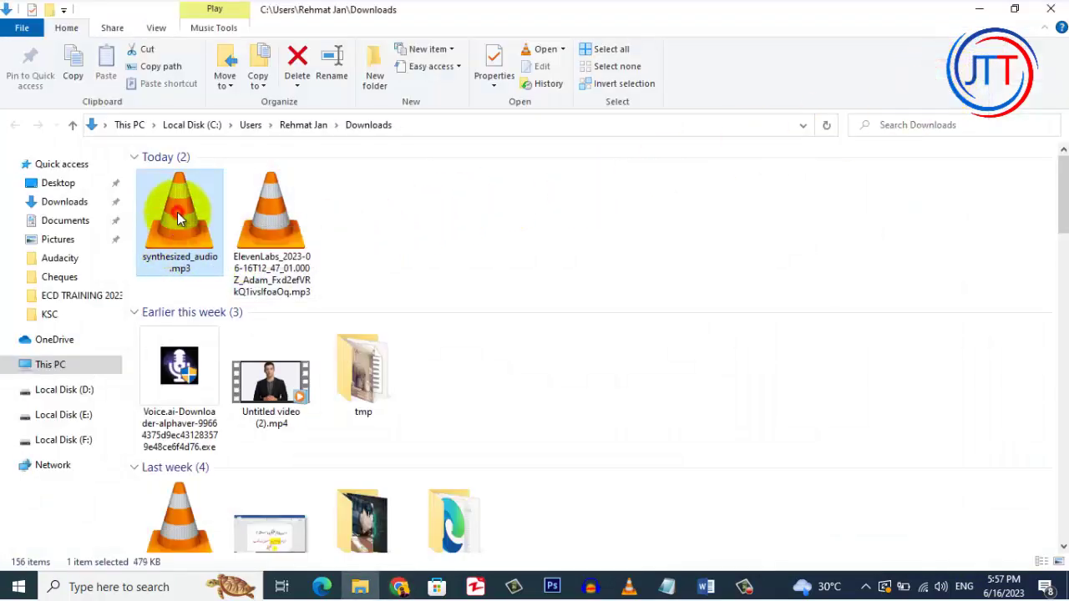
{"action": "double_click", "coordinate": [177, 212]}
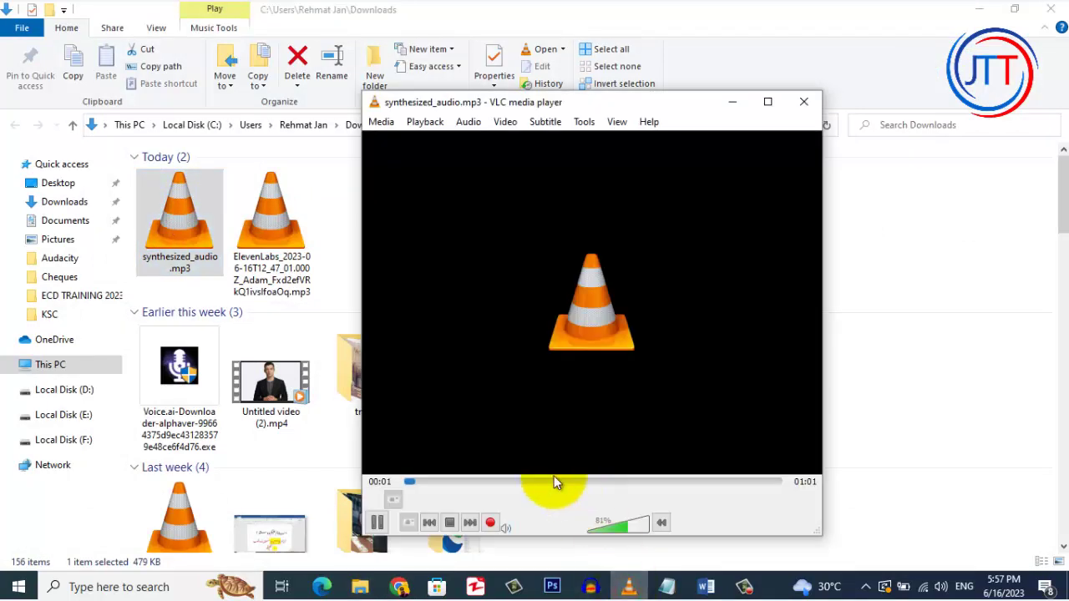
- Listen to several passages of the downloaded audio at 108% volume, pause playback and return to ElevenLabs in the browser
{"action": "left_click", "coordinate": [485, 481]}
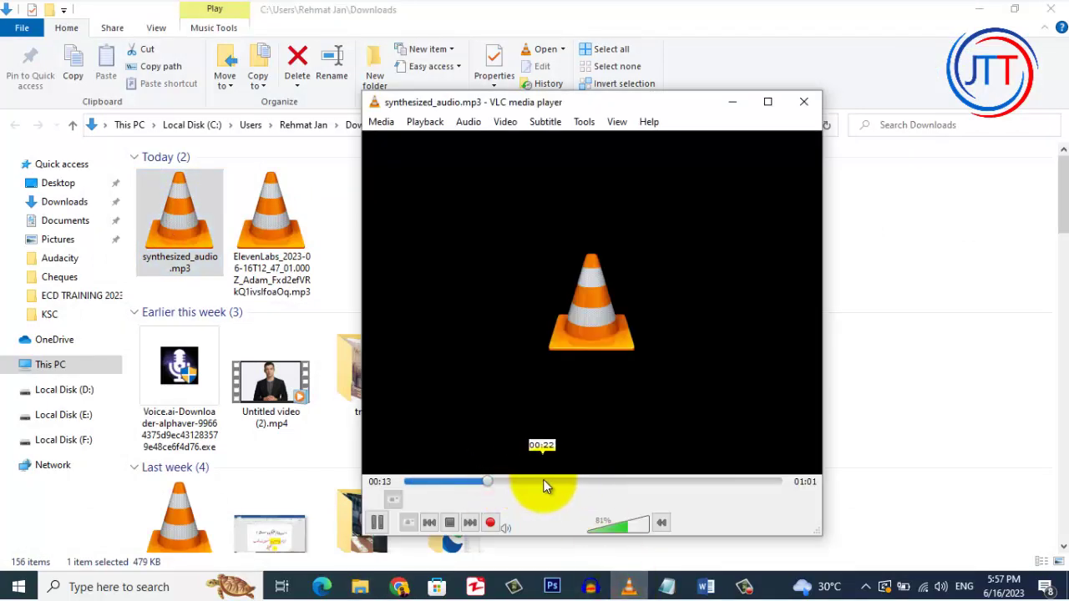
{"action": "left_click", "coordinate": [620, 482]}
{"action": "left_click", "coordinate": [641, 523]}
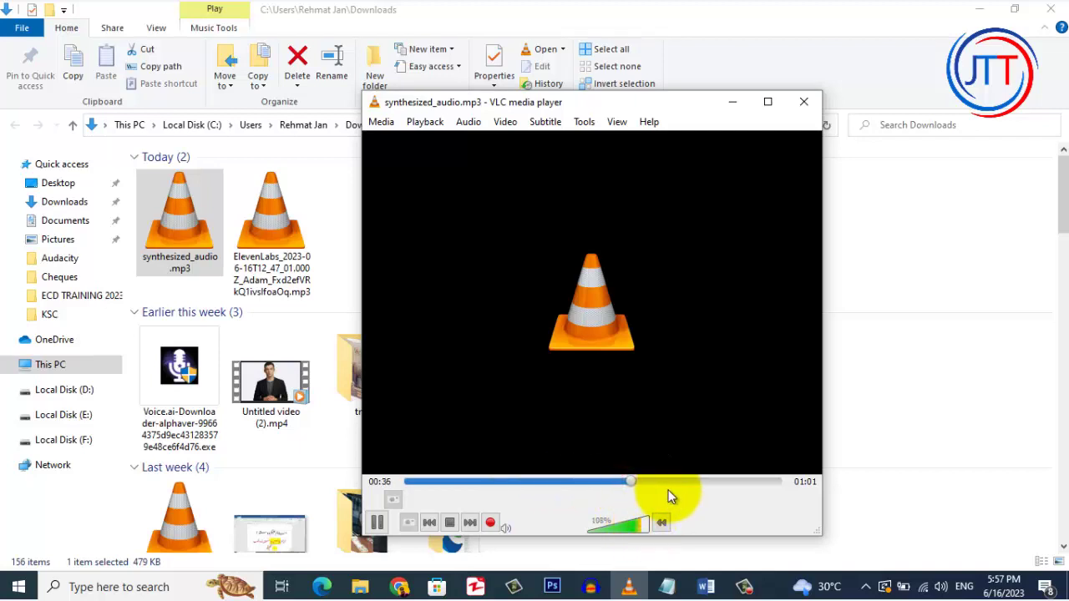
{"action": "left_click", "coordinate": [692, 483]}
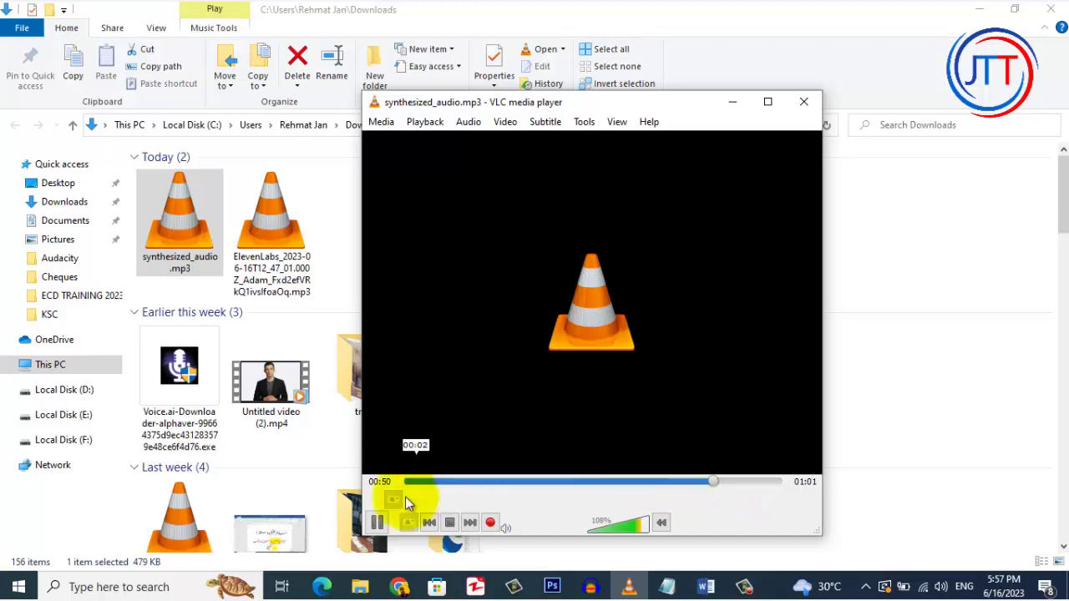
{"action": "left_click", "coordinate": [380, 522]}
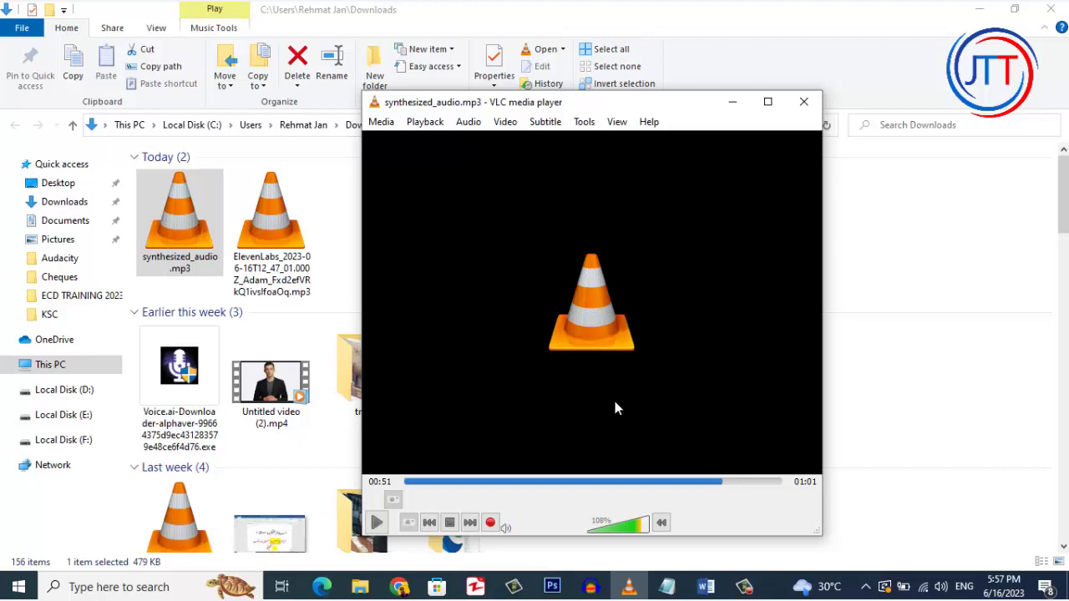
{"action": "left_click", "coordinate": [399, 587]}
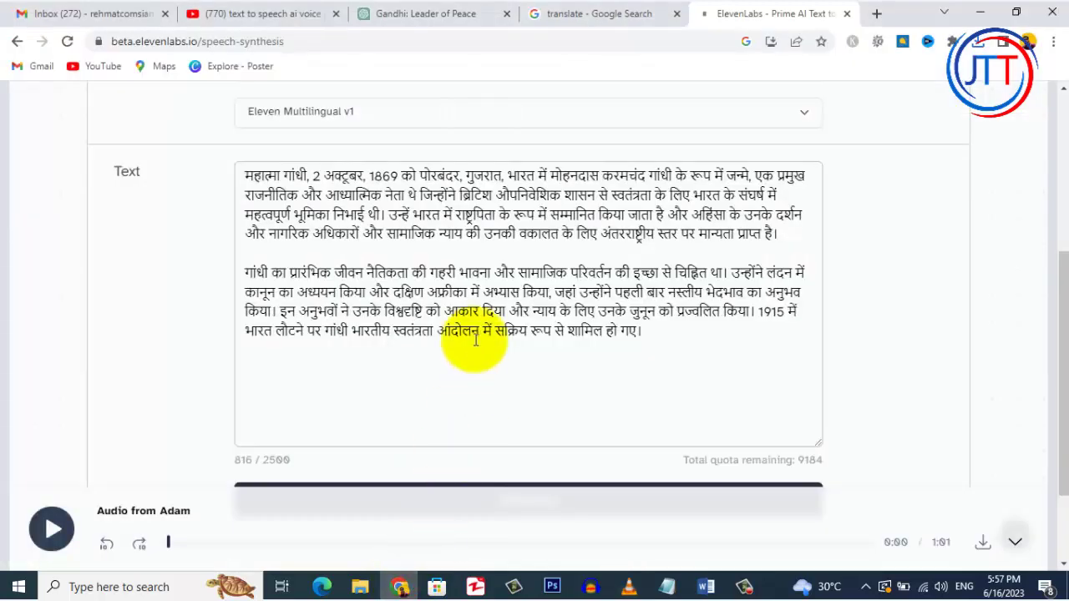